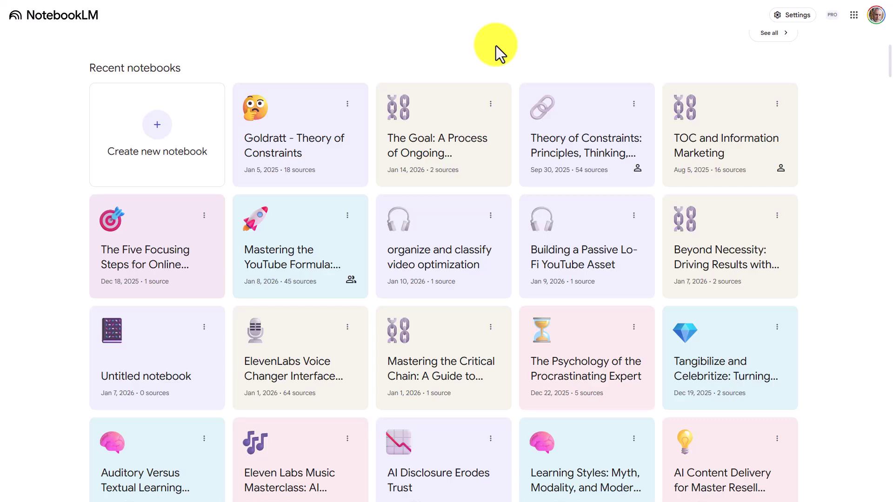
Bring up the '0001 - Using Thinking Mode in Gemini (1)' video in Media Player.
{"action": "key", "text": "alt+Tab"}
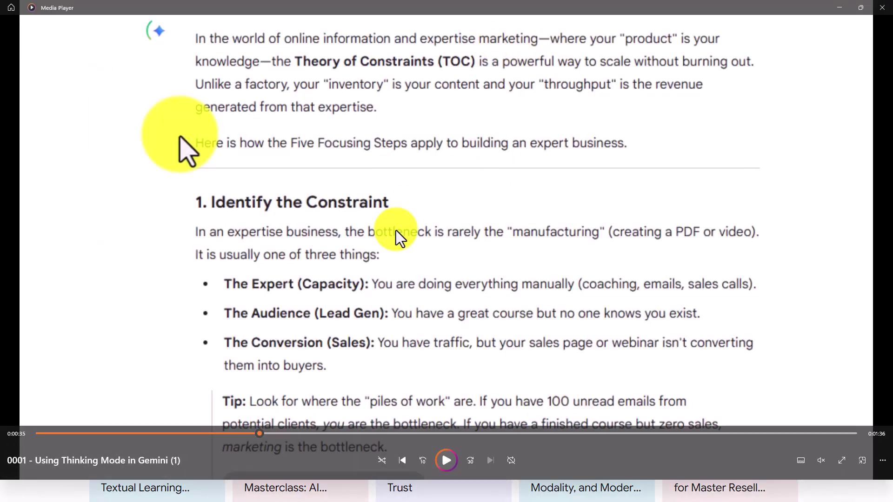
Play the Gemini Thinking Mode recording through, then exit the viewer.
{"action": "left_click", "coordinate": [453, 461]}
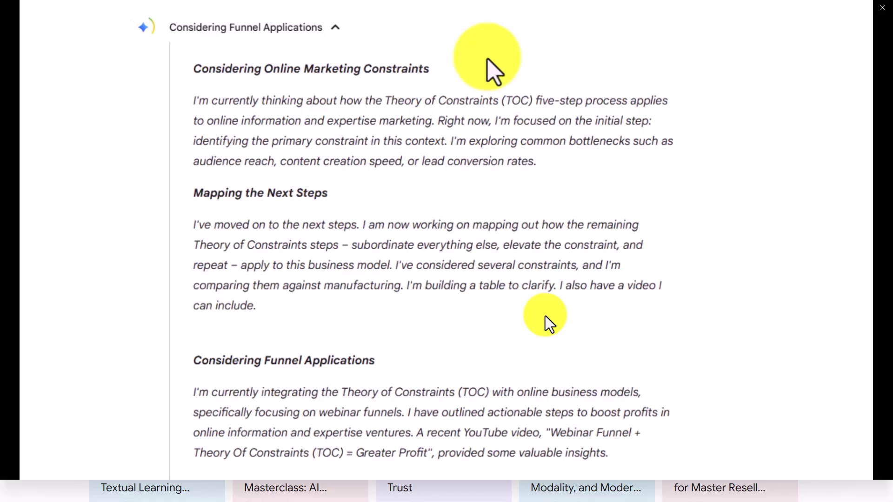
{"action": "key", "text": "Escape"}
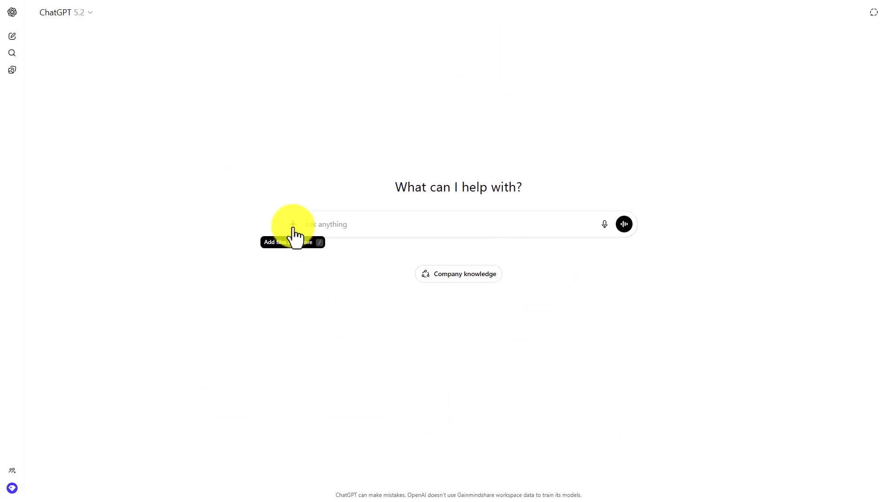
Ask ChatGPT to split the attached Deep Research Assets video into 20 PNGs, frame_01 to frame_20.
{"action": "key", "text": "ctrl+v"}
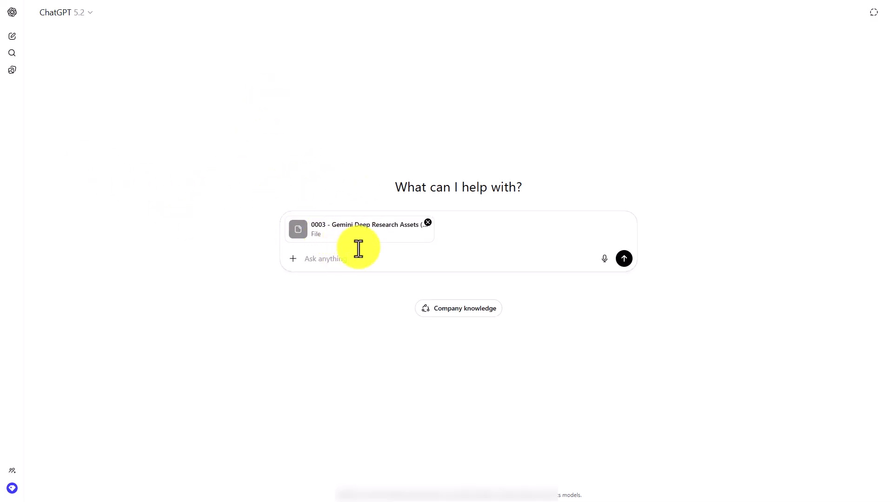
{"action": "type", "text": "Turn this video into 20 png files, with file names in sequence."}
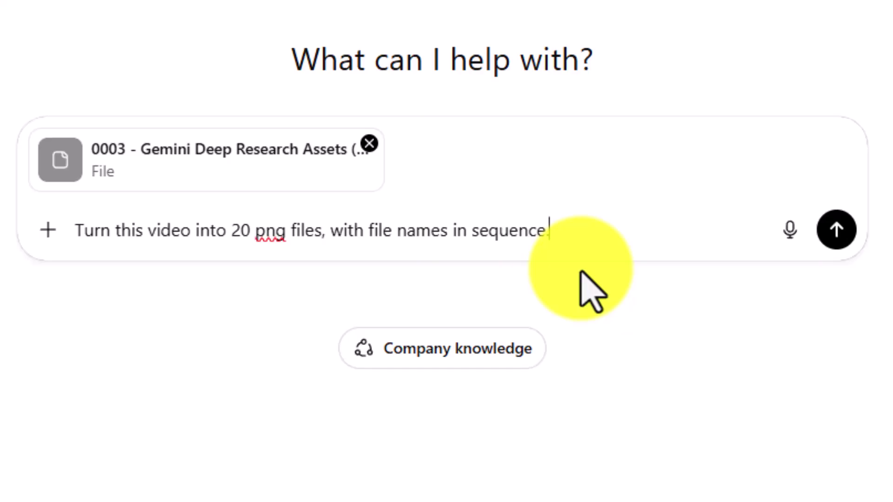
{"action": "left_click", "coordinate": [834, 231]}
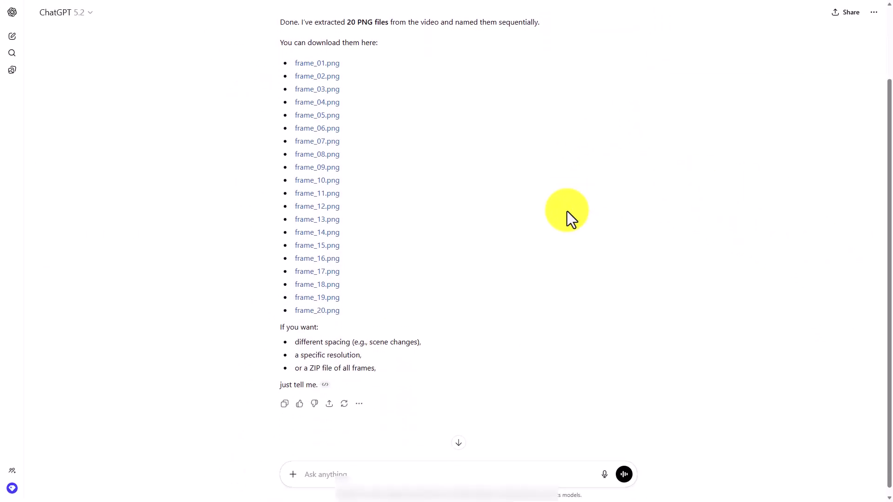
{"action": "scroll", "coordinate": [540, 239], "scroll_direction": "down", "scroll_amount": 1}
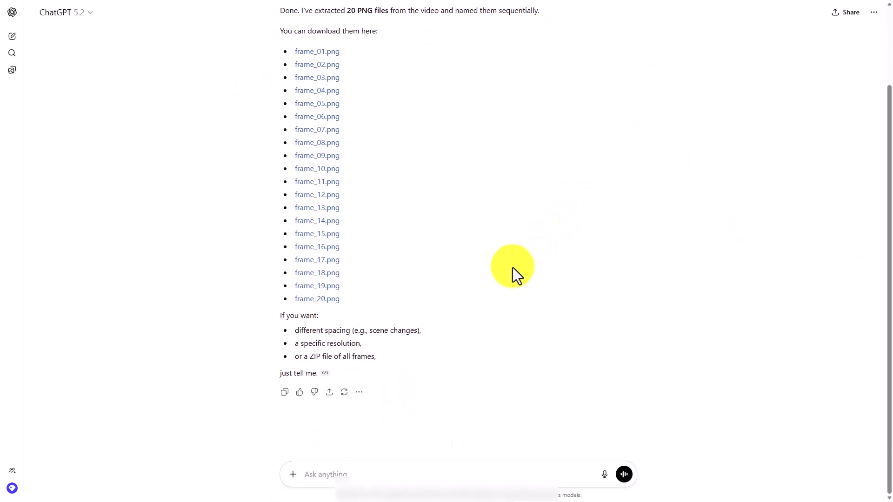
{"action": "left_click", "coordinate": [369, 475]}
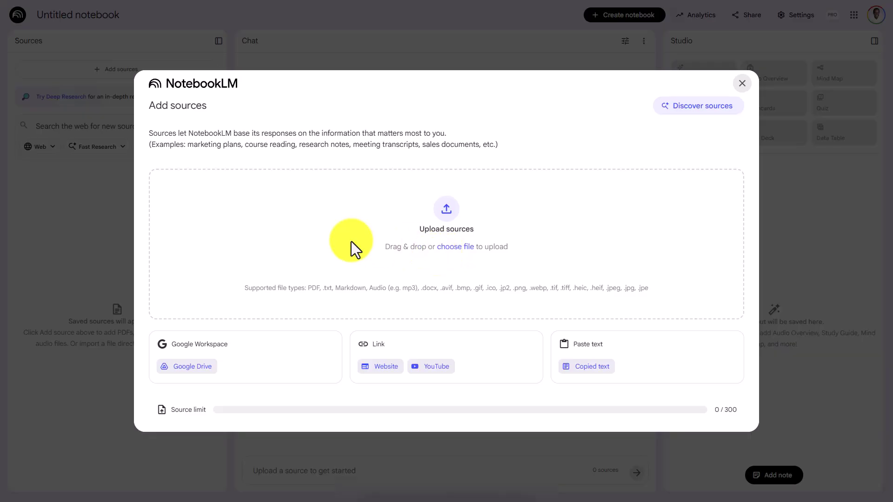
Add the Deep Research Assets MP4 and frame_01–frame_20 PNGs as sources, selecting all 21.
{"action": "left_click", "coordinate": [449, 246]}
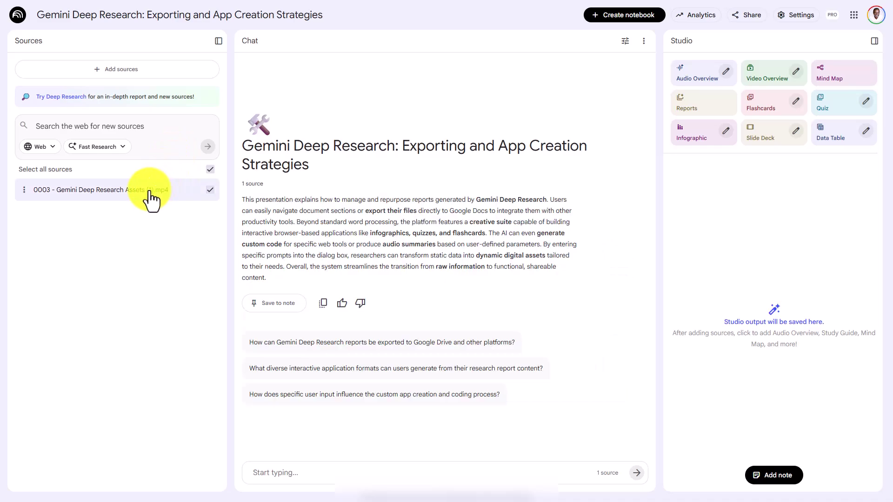
{"action": "left_click", "coordinate": [134, 193]}
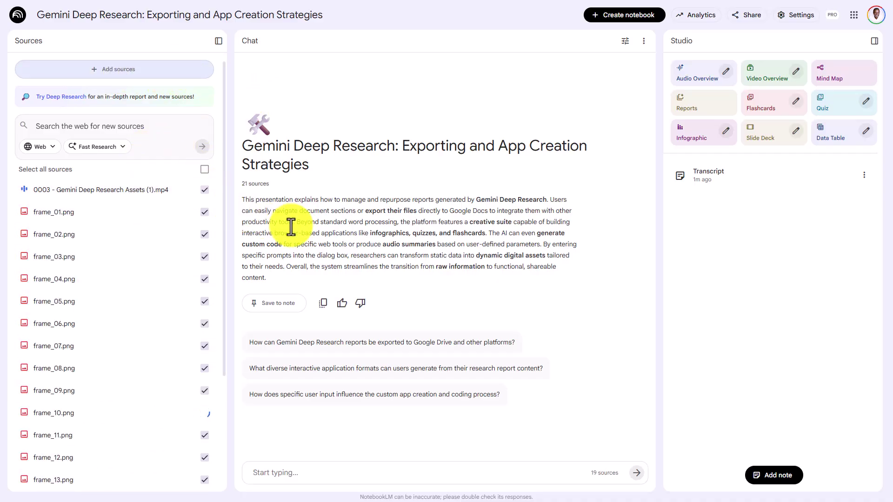
{"action": "left_click", "coordinate": [205, 171]}
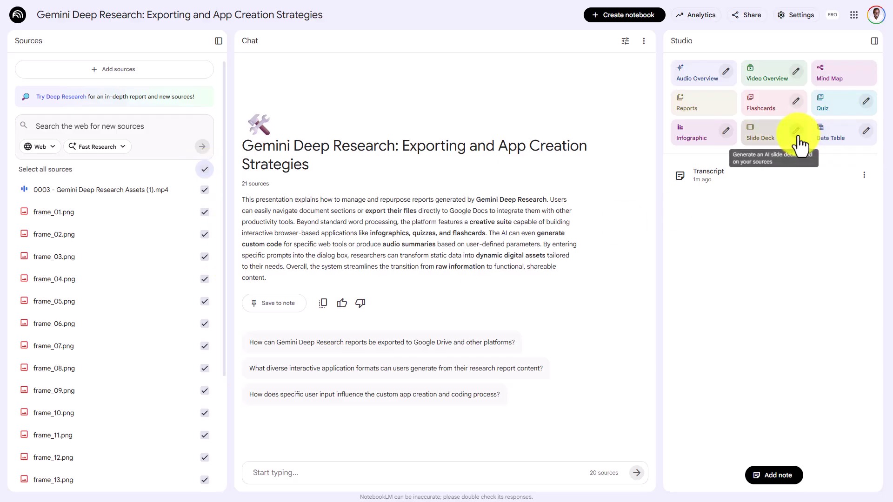
Generate a Presenter Slides deck from the step-by-step description and open 'From Static to Dynamic Apps'.
{"action": "left_click", "coordinate": [796, 133]}
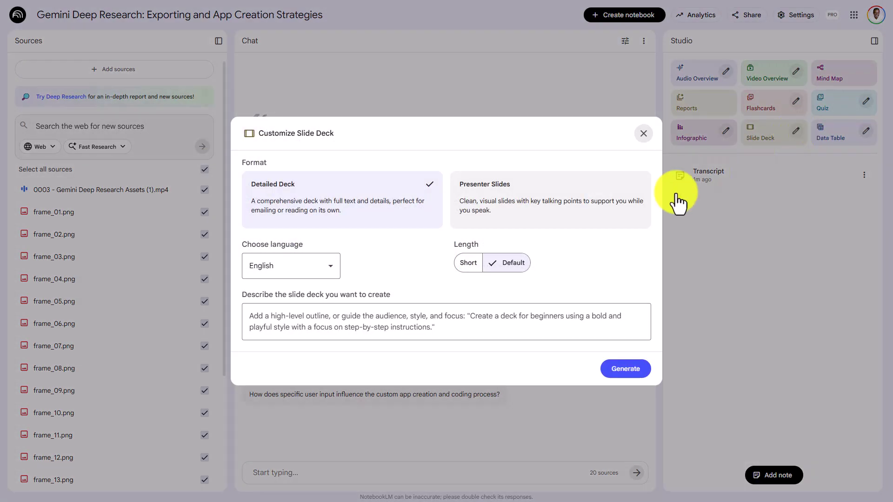
{"action": "left_click", "coordinate": [482, 206]}
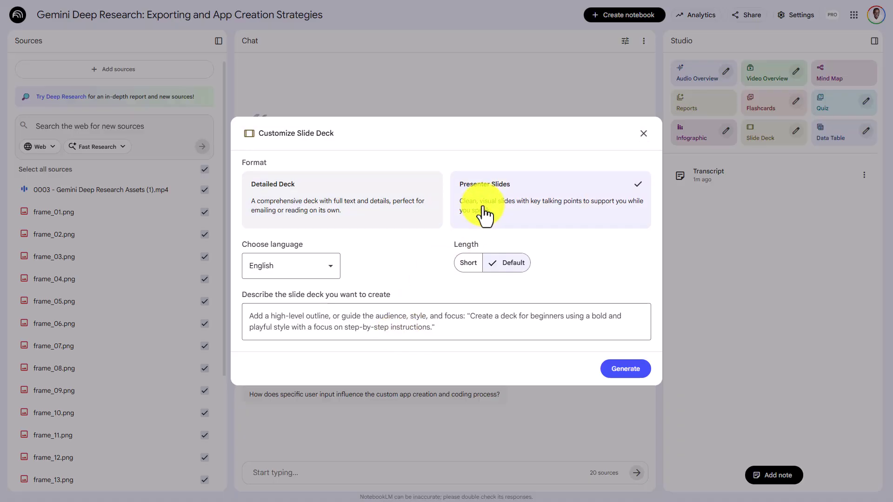
{"action": "left_click", "coordinate": [312, 317]}
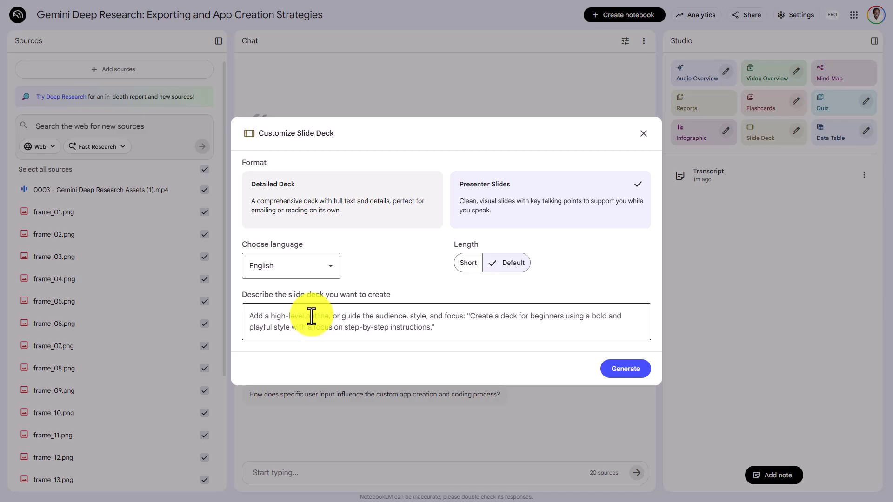
{"action": "type", "text": "Create a detailed step by step process slide deck using the visuals and the transcript.  Use as many of the frames in sequence as possible."}
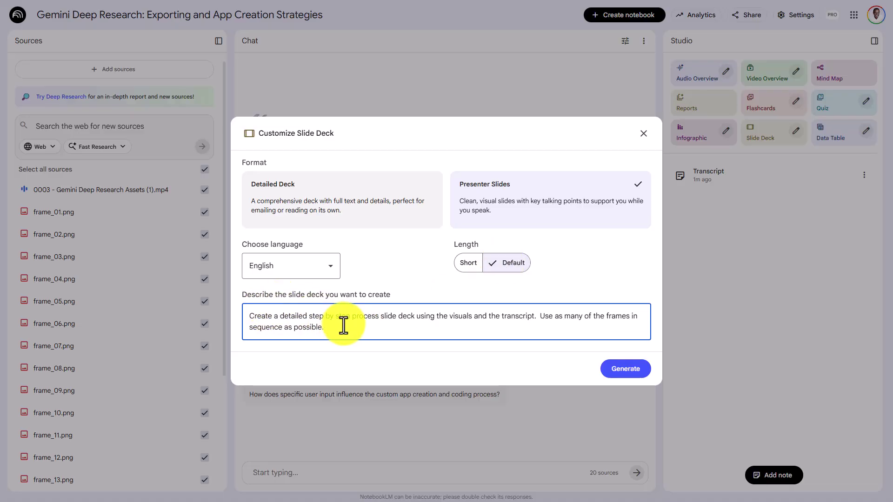
{"action": "left_click", "coordinate": [618, 370]}
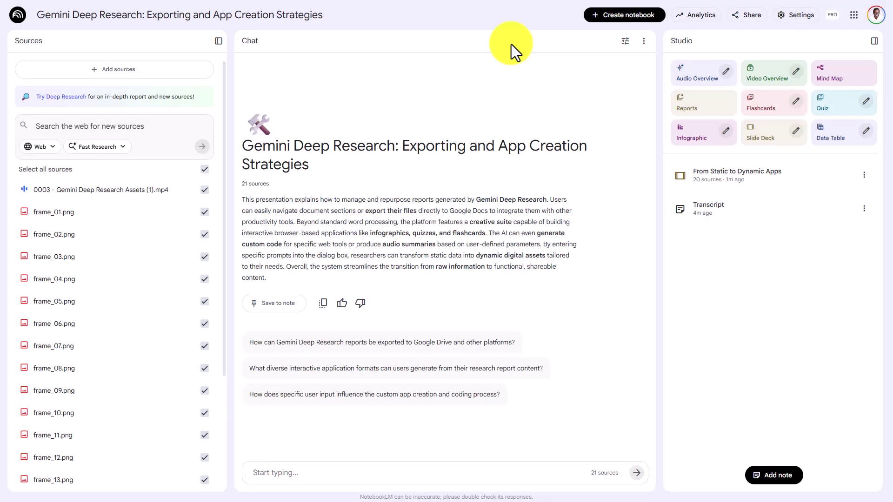
{"action": "left_click", "coordinate": [701, 174]}
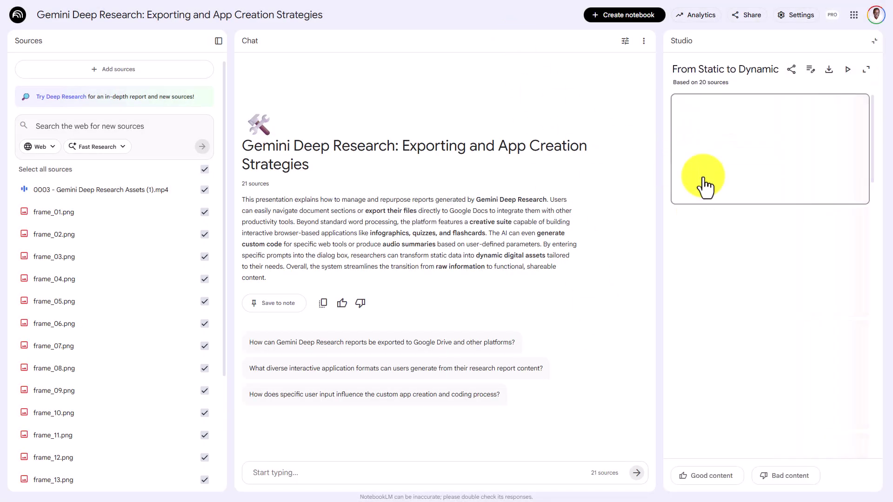
View the deck full-size and page through to slide 12, Transparency Under the Hood.
{"action": "left_click", "coordinate": [704, 173]}
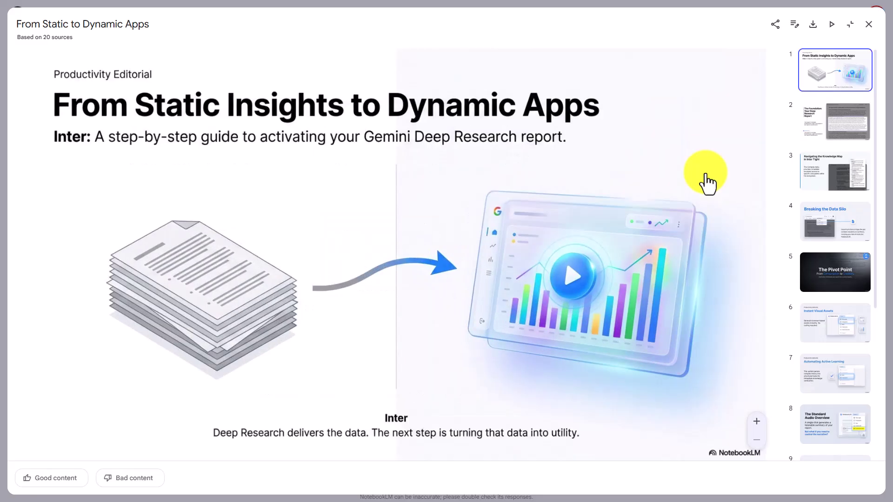
{"action": "key", "text": "Right"}
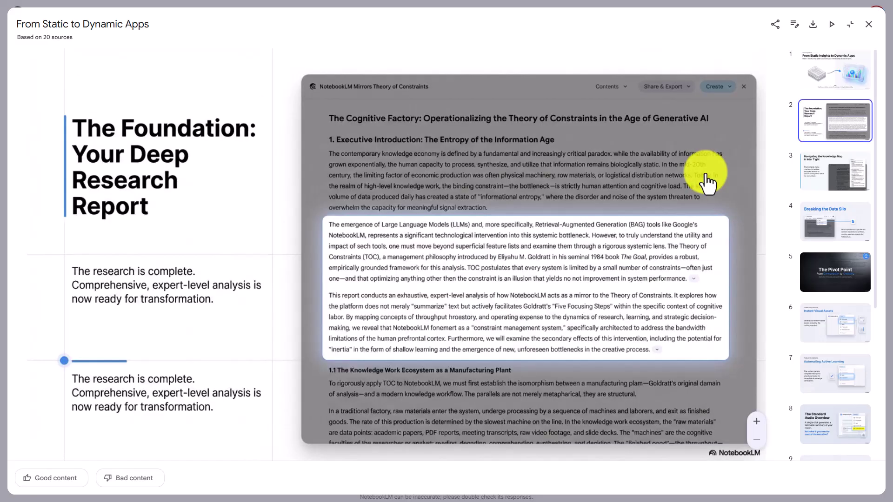
{"action": "key", "text": "Right"}
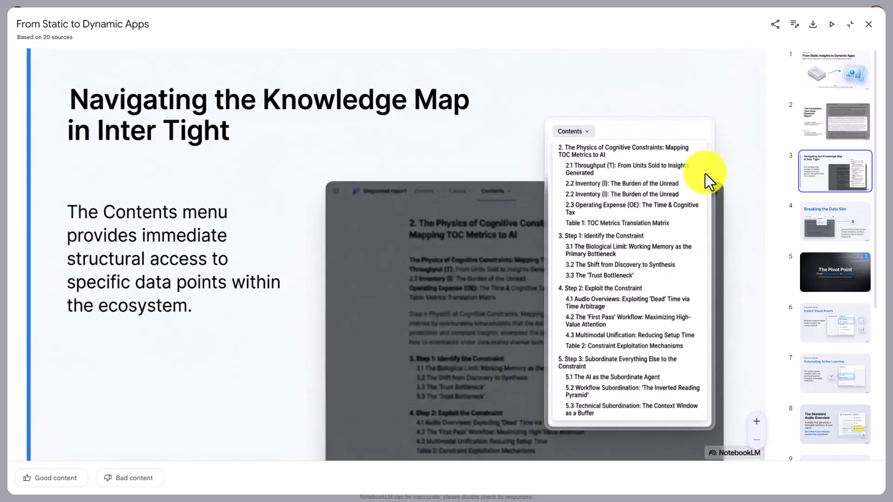
{"action": "key", "text": "Right"}
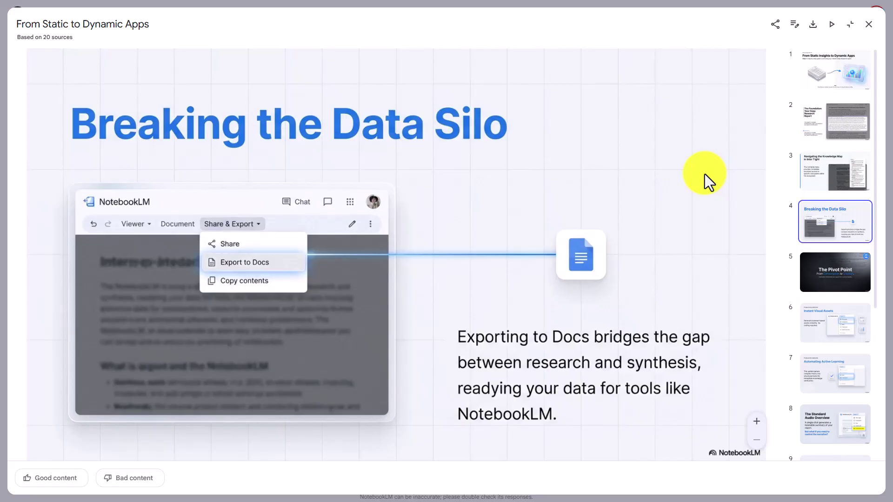
{"action": "key", "text": "Right"}
{"action": "key", "text": "Right"}
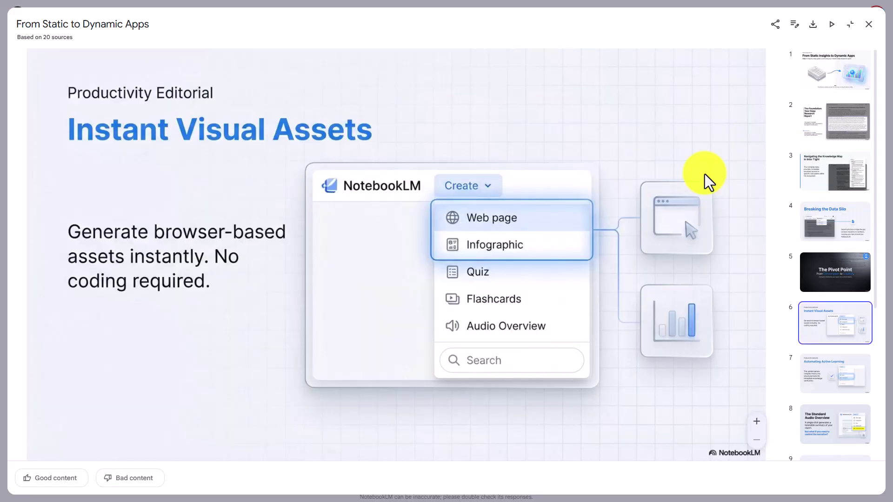
{"action": "key", "text": "Right"}
{"action": "key", "text": "Right"}
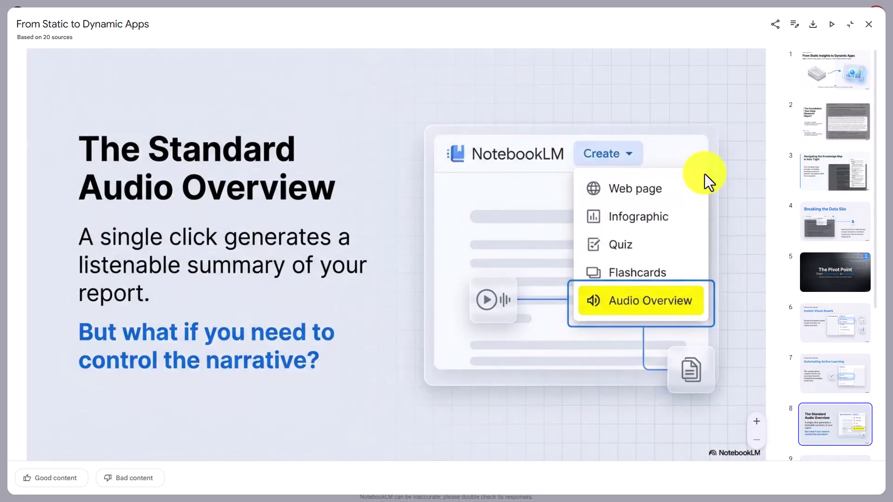
{"action": "key", "text": "Right"}
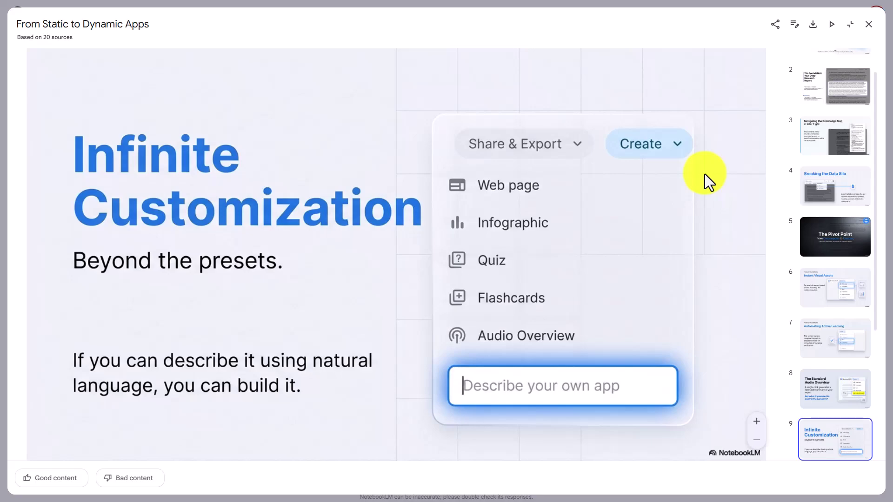
{"action": "key", "text": "Right"}
{"action": "key", "text": "Right"}
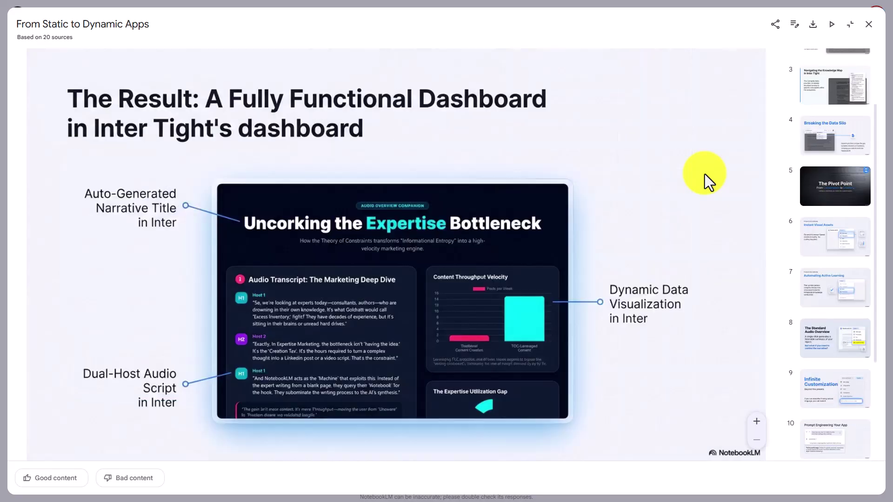
{"action": "key", "text": "Right"}
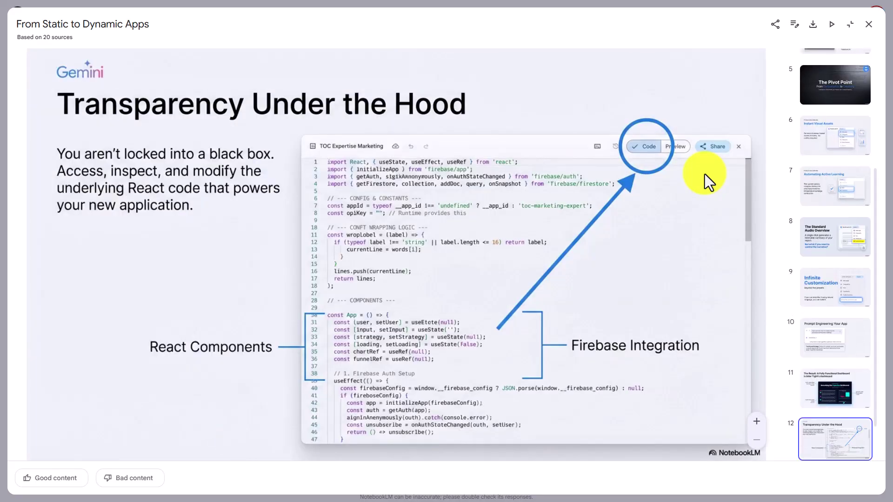
{"action": "key", "text": "Right"}
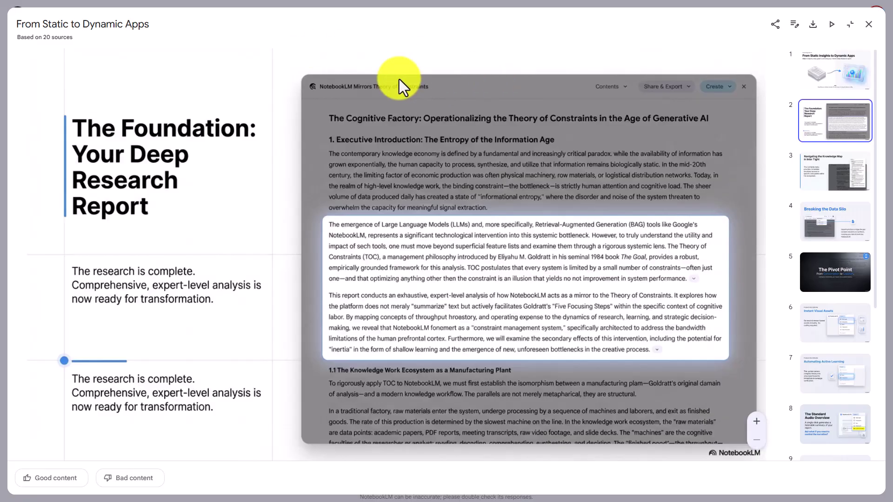
Pick Presenter Slides again, then page from Navigating the Knowledge Map to Transparency Under the Hood.
{"action": "left_click", "coordinate": [488, 211]}
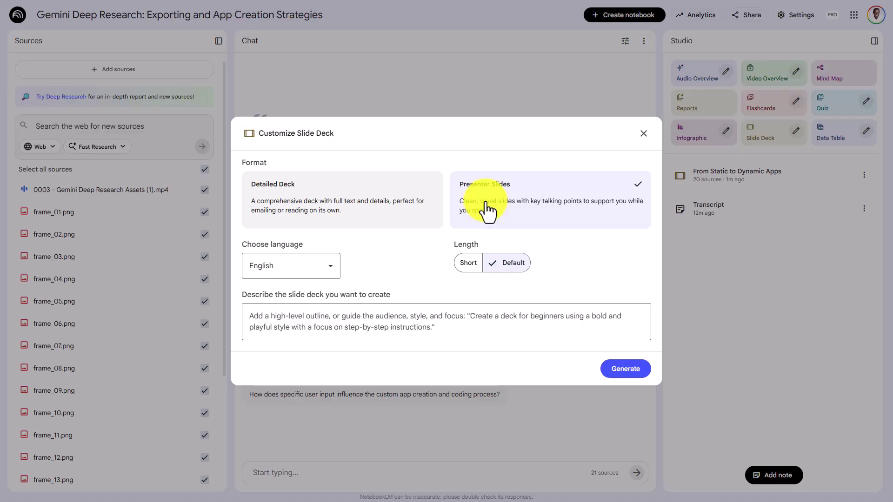
{"action": "left_click", "coordinate": [411, 323]}
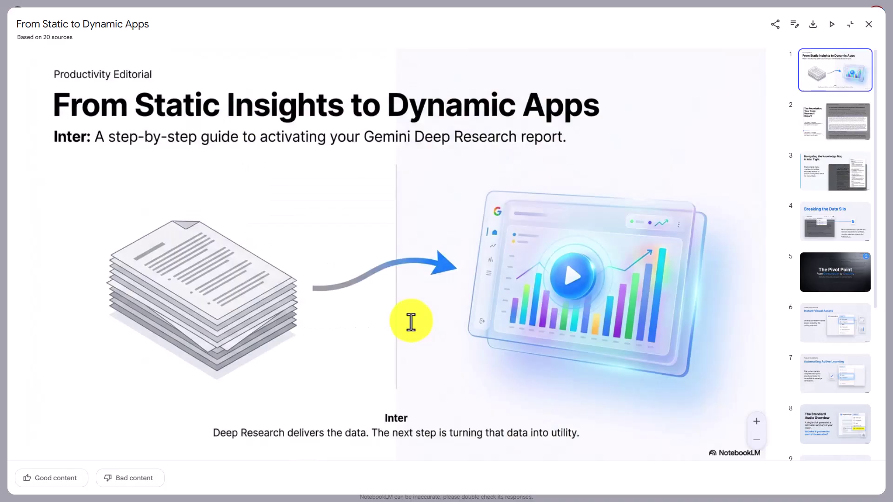
{"action": "key", "text": "Right"}
{"action": "key", "text": "Right"}
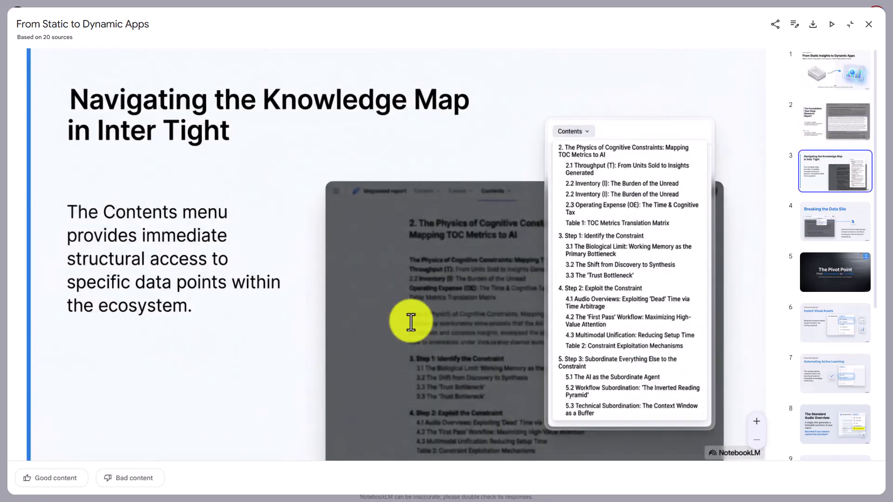
{"action": "key", "text": "Right"}
{"action": "key", "text": "Right"}
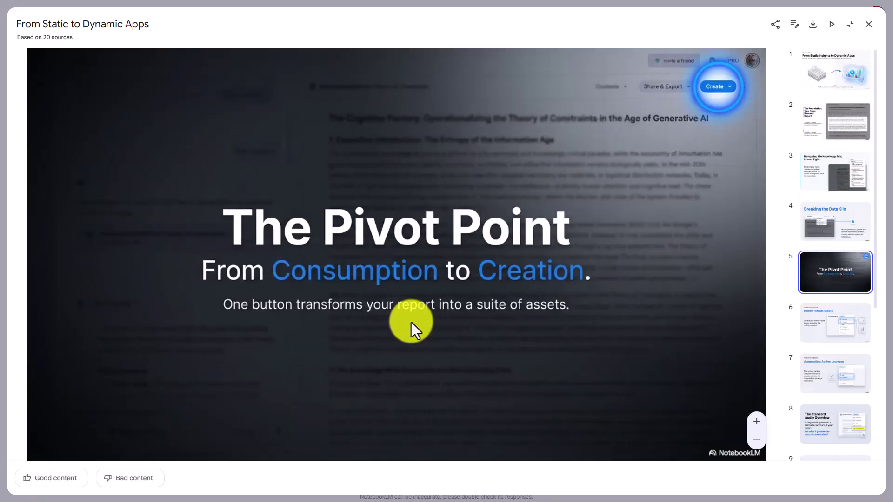
{"action": "key", "text": "Right"}
{"action": "key", "text": "Right"}
{"action": "key", "text": "Right"}
{"action": "key", "text": "Right"}
{"action": "key", "text": "Right"}
{"action": "key", "text": "Right"}
{"action": "key", "text": "Right"}
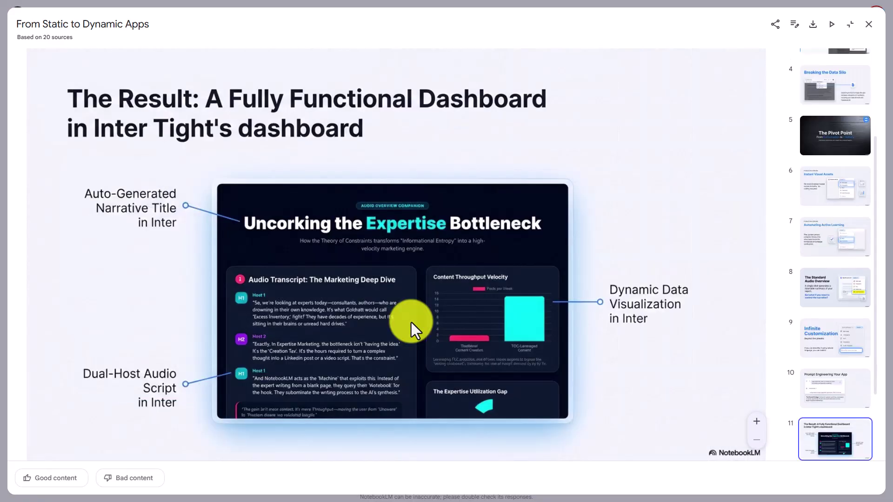
{"action": "key", "text": "Right"}
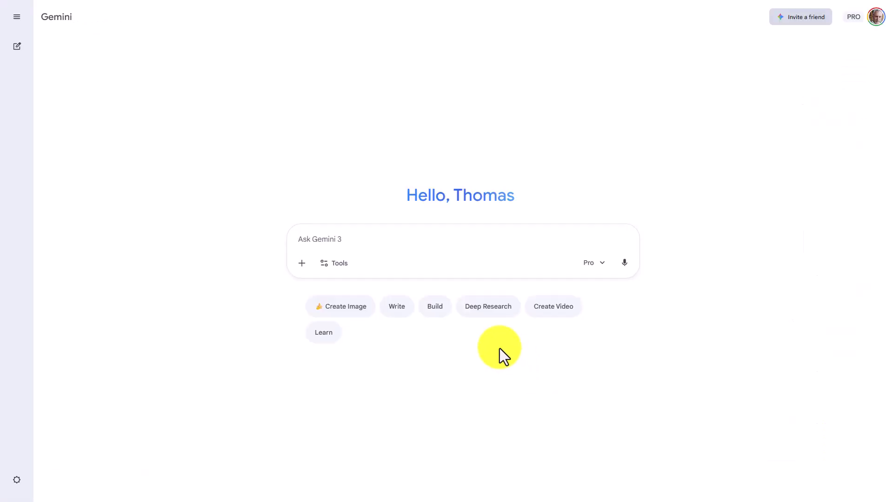
Switch Gemini to Canvas, attach the NotebookLM deck PDF and enter the detailed visual deck request.
{"action": "left_click", "coordinate": [341, 270]}
{"action": "left_click", "coordinate": [363, 345]}
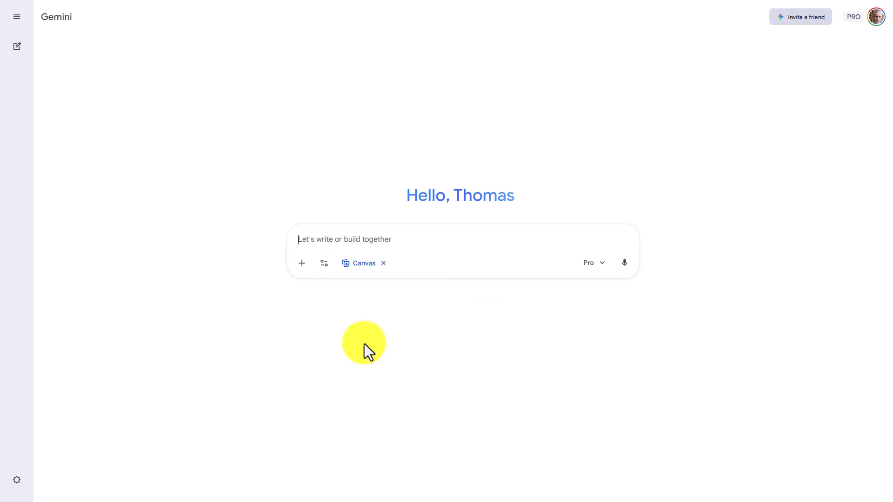
{"action": "left_click", "coordinate": [302, 263]}
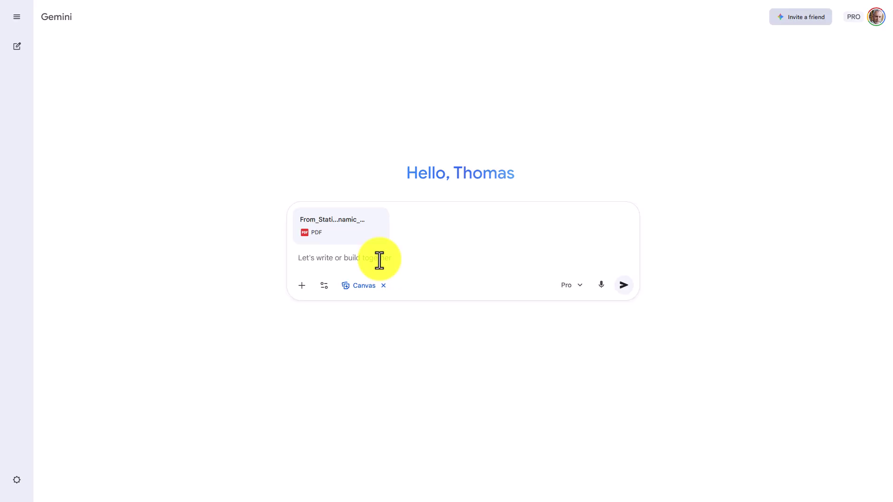
{"action": "type", "text": "Turn this into a detailed visual slide deck in google slides.  Use as many of the visuals as possible."}
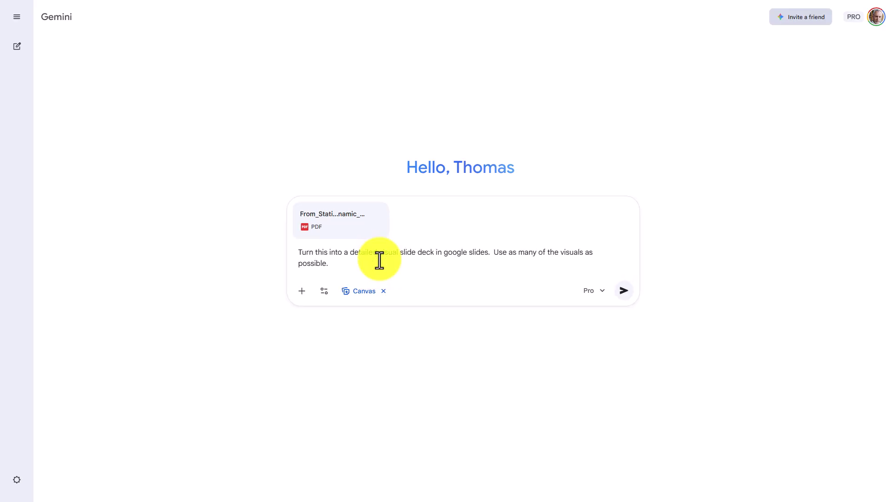
Send it and export the 15-slide 'Inter Tight - Deep Research to Dynamic Apps' deck to Google Slides.
{"action": "left_click", "coordinate": [624, 294]}
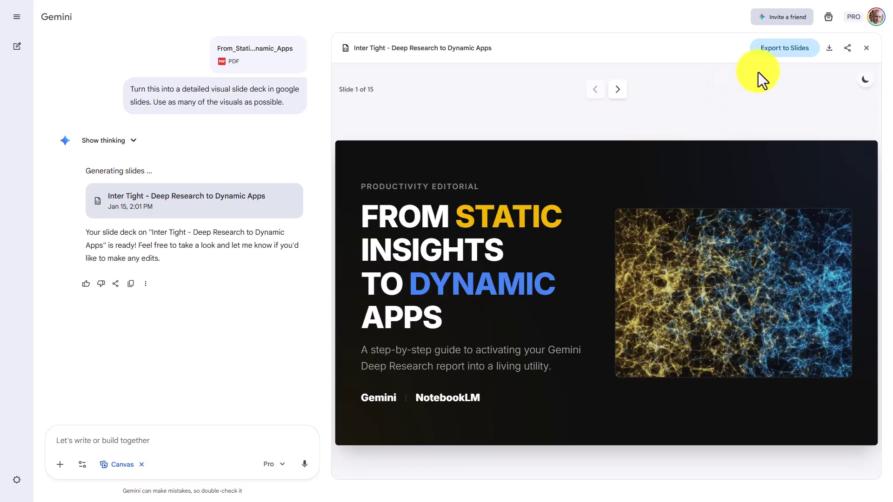
{"action": "left_click", "coordinate": [774, 52]}
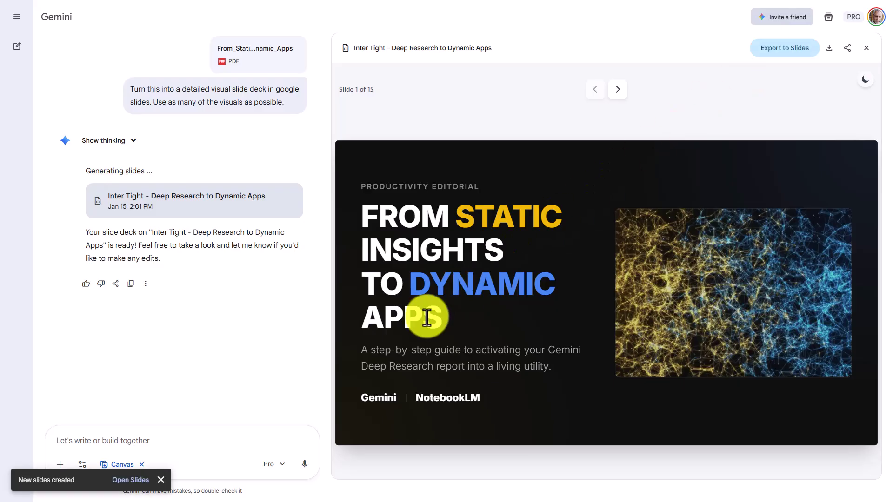
{"action": "left_click", "coordinate": [135, 480]}
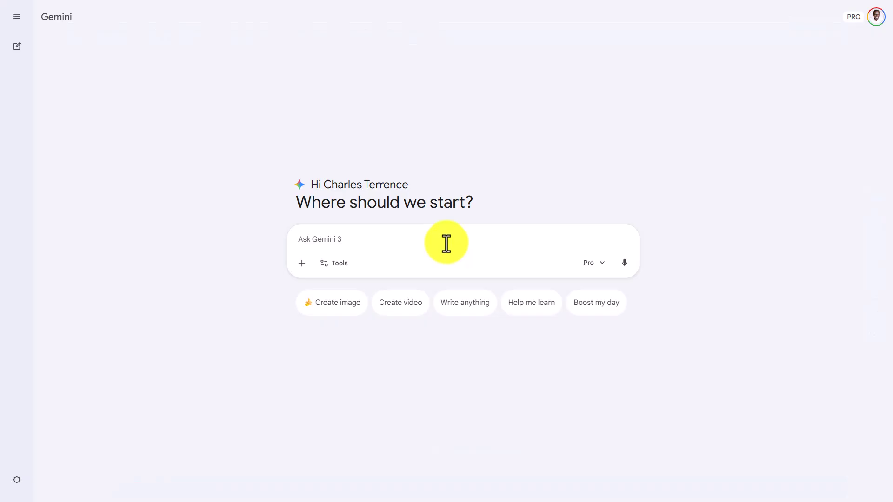
After checking the exported deck in Google Slides, open Gemini's Tools list on a new chat.
{"action": "left_click", "coordinate": [342, 268]}
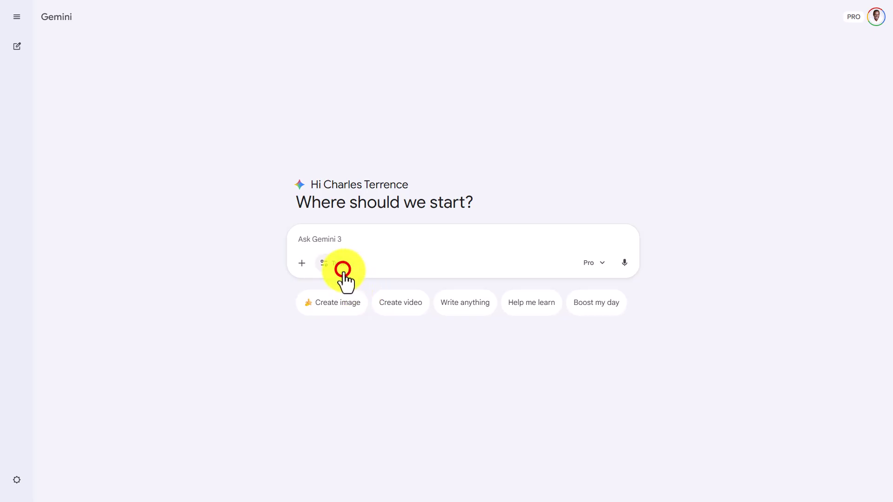
Turn on Canvas and attach the Gemini Deep Research NotebookLM notebook to the prompt.
{"action": "left_click", "coordinate": [348, 345]}
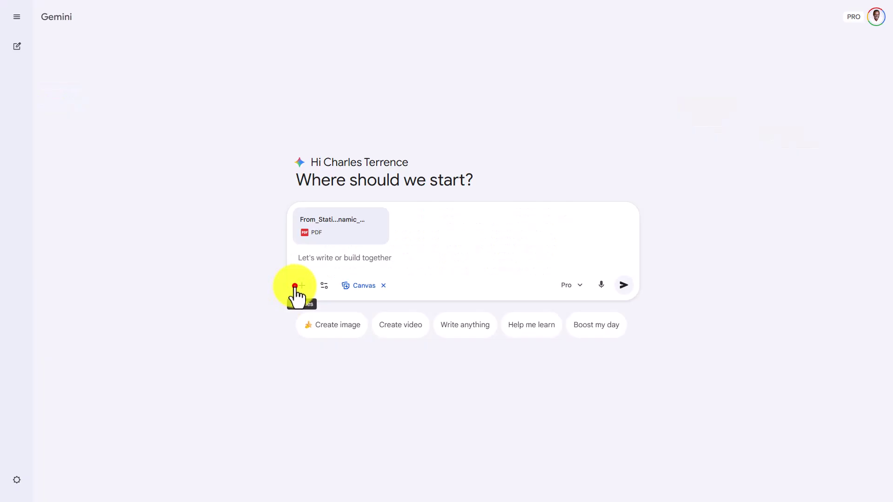
{"action": "left_click", "coordinate": [300, 286]}
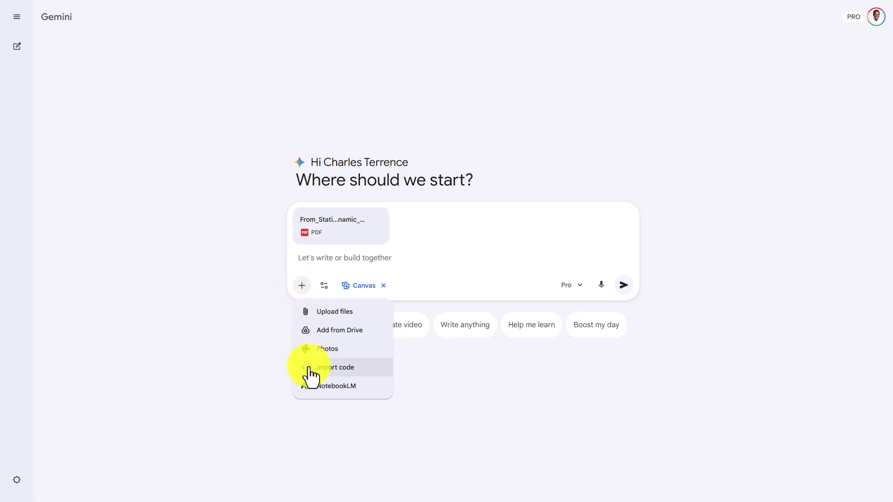
{"action": "left_click", "coordinate": [319, 386]}
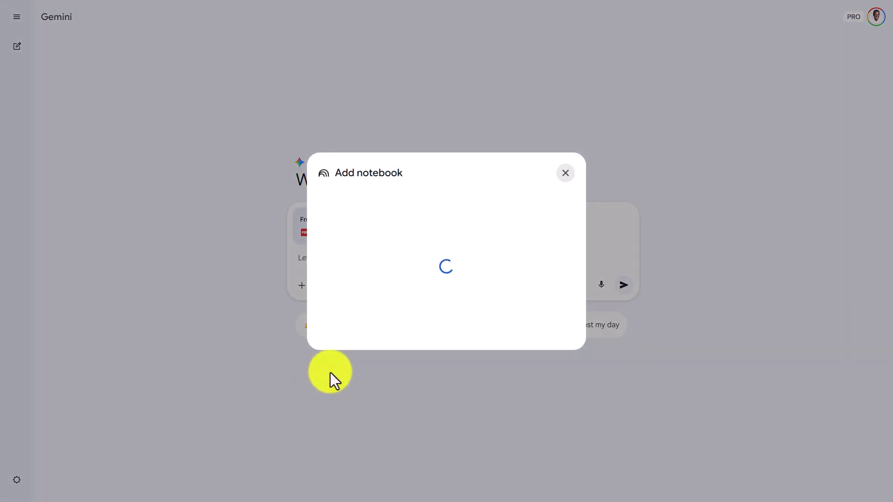
{"action": "left_click", "coordinate": [419, 186]}
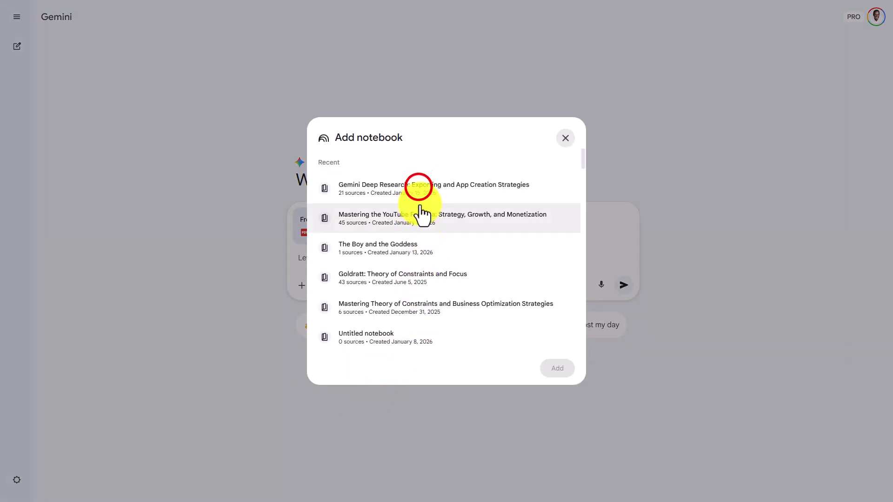
{"action": "left_click", "coordinate": [419, 192]}
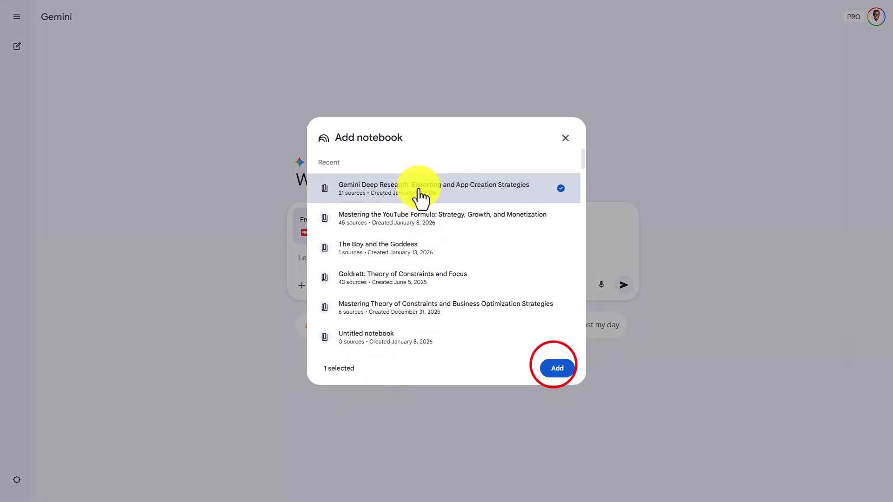
{"action": "left_click", "coordinate": [553, 367]}
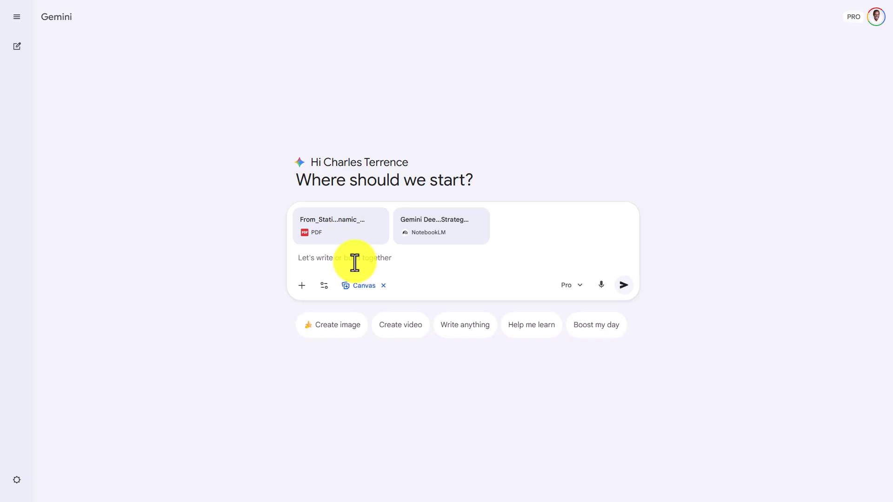
Request the step-by-step guide deck and export the 13-slide 'From Static Insights to Dynamic Apps' to Slides.
{"action": "type", "text": "Create a step by step guide with as many of the original visuals as possible as a google slides slide deck"}
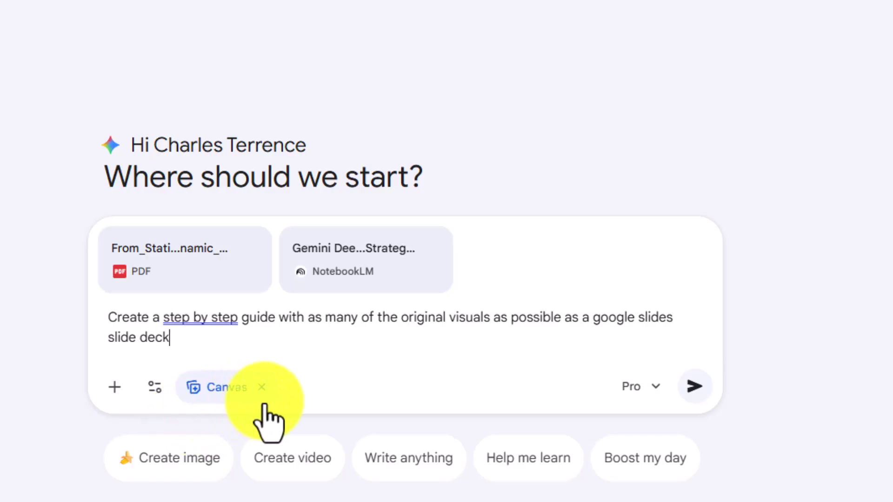
{"action": "left_click", "coordinate": [693, 393]}
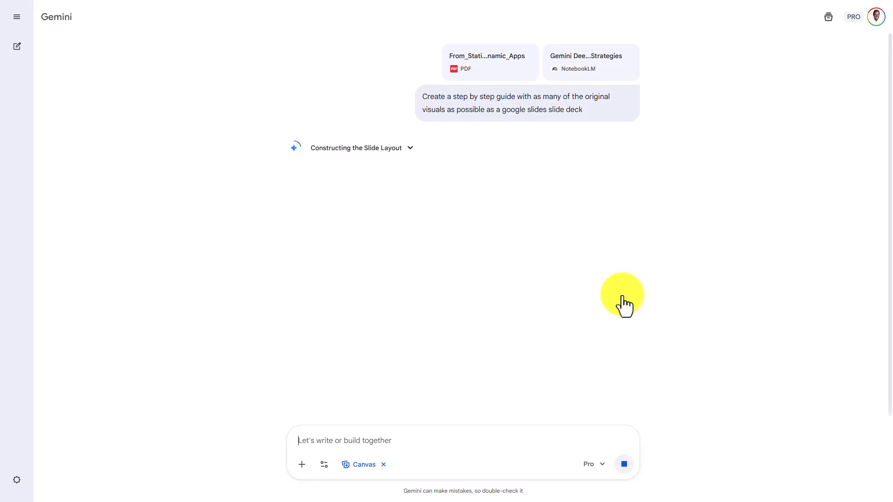
{"action": "left_click", "coordinate": [411, 148]}
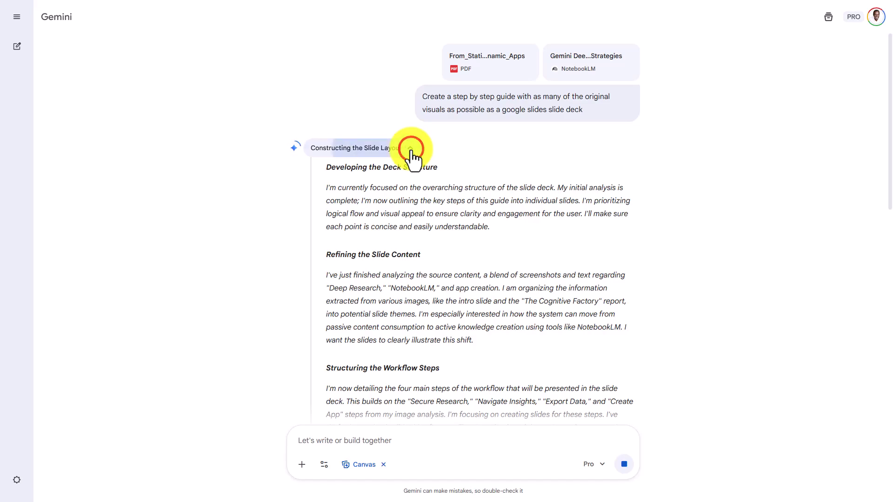
{"action": "left_click", "coordinate": [411, 148]}
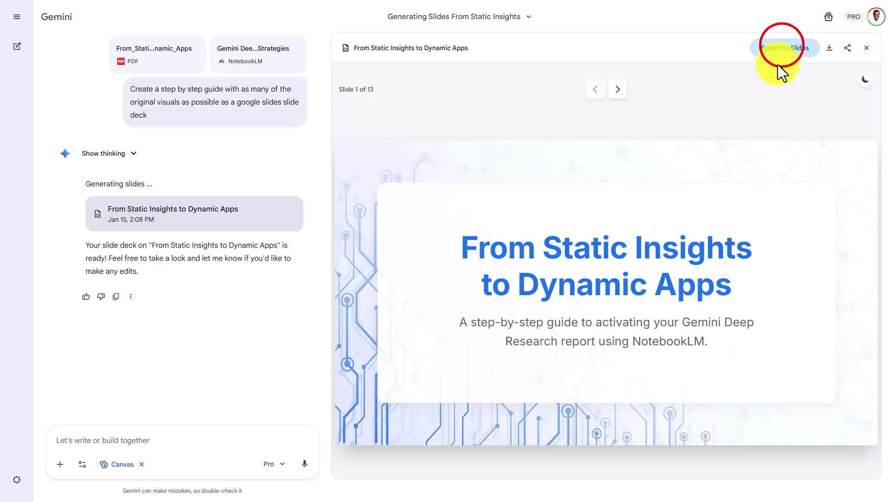
{"action": "left_click", "coordinate": [781, 49]}
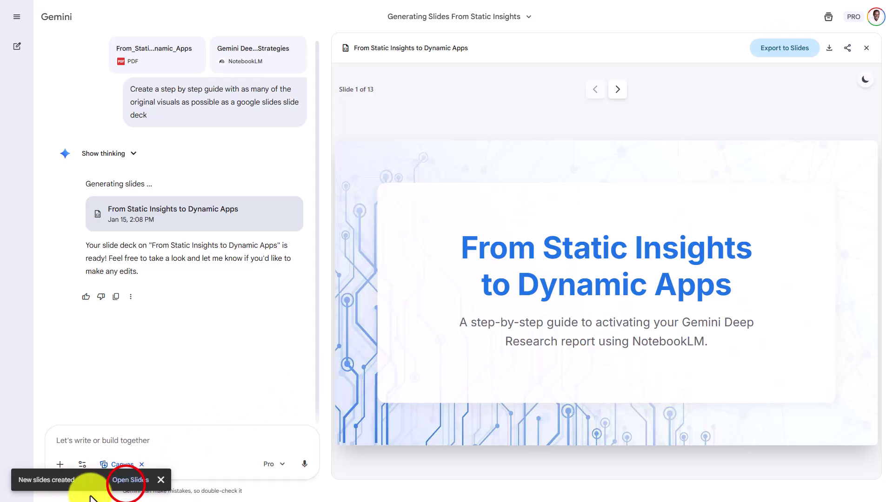
{"action": "left_click", "coordinate": [130, 481]}
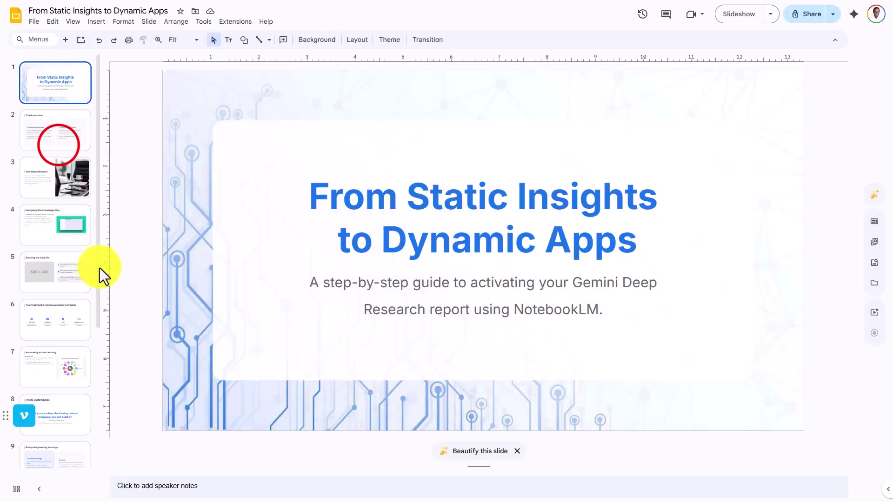
Step through the deck from slide 2, The Foundation, to Transparency Under the Hood.
{"action": "left_click", "coordinate": [59, 151]}
{"action": "key", "text": "Down"}
{"action": "key", "text": "Down"}
{"action": "key", "text": "Down"}
{"action": "key", "text": "Down"}
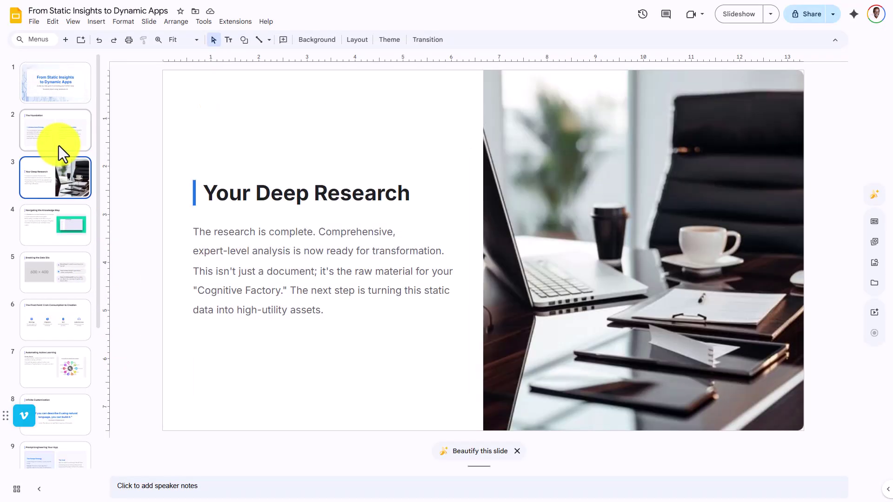
{"action": "key", "text": "Down"}
{"action": "key", "text": "Down"}
{"action": "key", "text": "Down"}
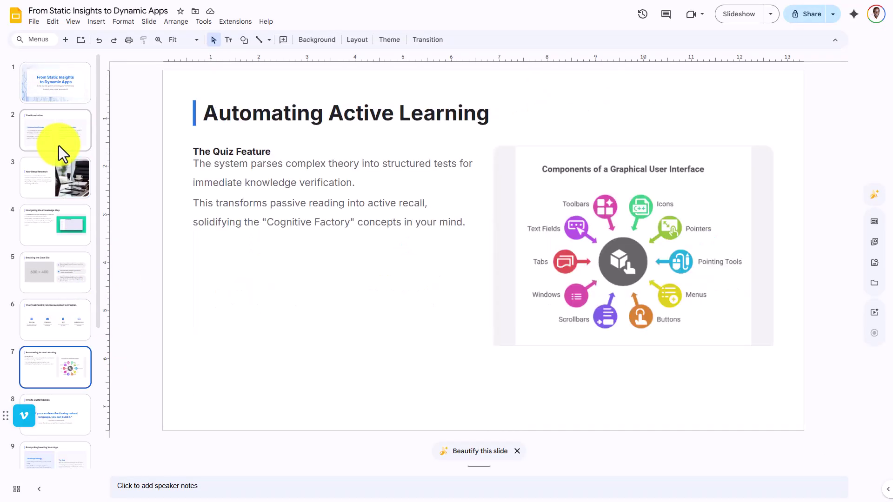
{"action": "key", "text": "Down"}
{"action": "key", "text": "Down"}
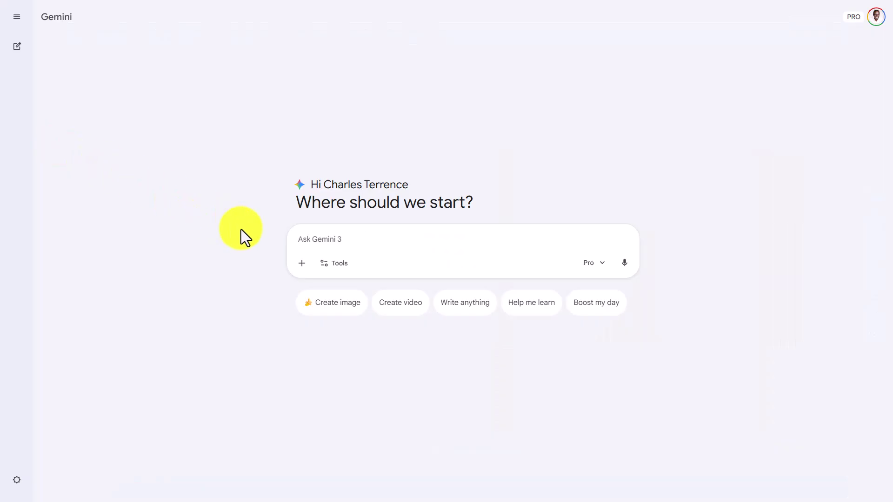
Attach the Gemini Deep Research NotebookLM notebook to a new Gemini prompt.
{"action": "left_click", "coordinate": [302, 263]}
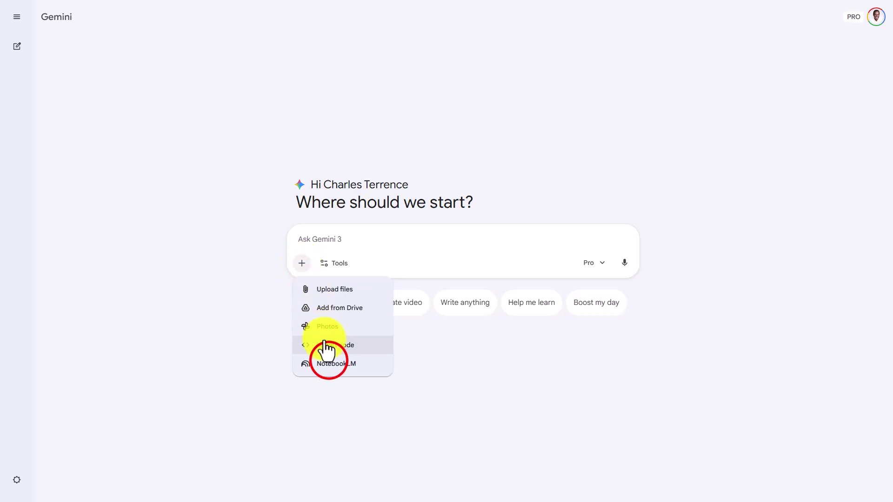
{"action": "left_click", "coordinate": [329, 364]}
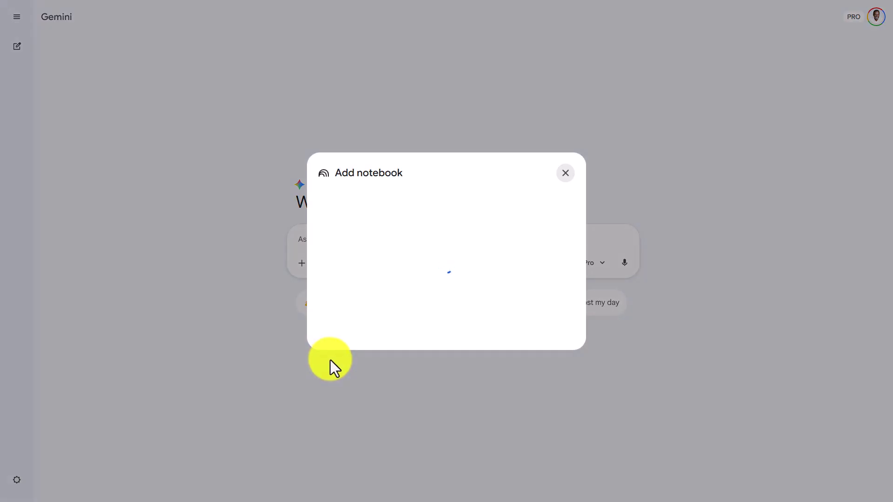
{"action": "left_click", "coordinate": [424, 194]}
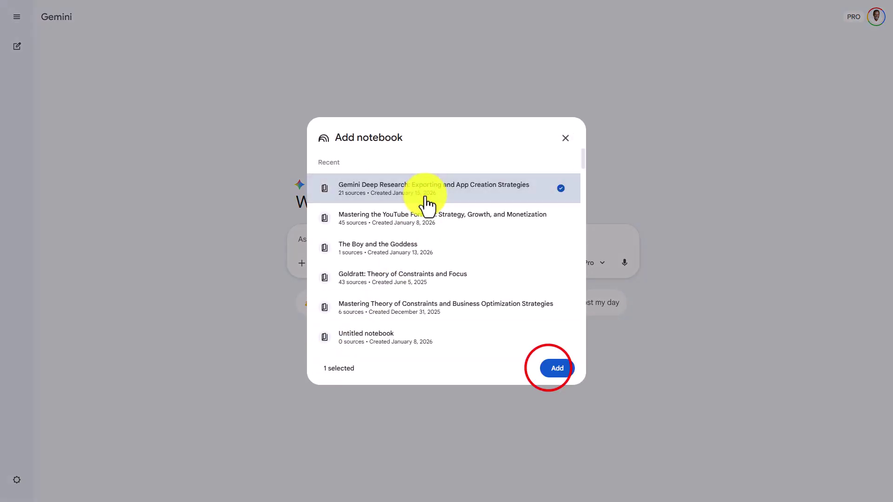
{"action": "left_click", "coordinate": [549, 369]}
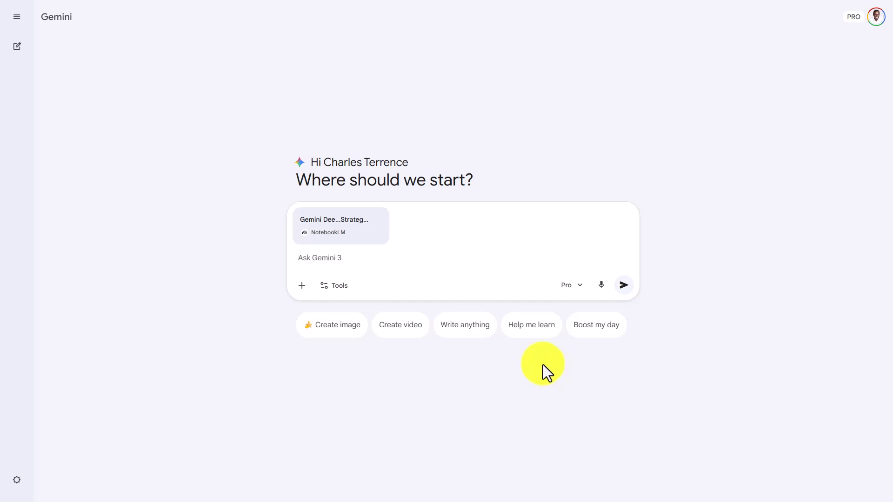
Turn on Canvas from the Gemini tools list for the prompt.
{"action": "left_click", "coordinate": [338, 284]}
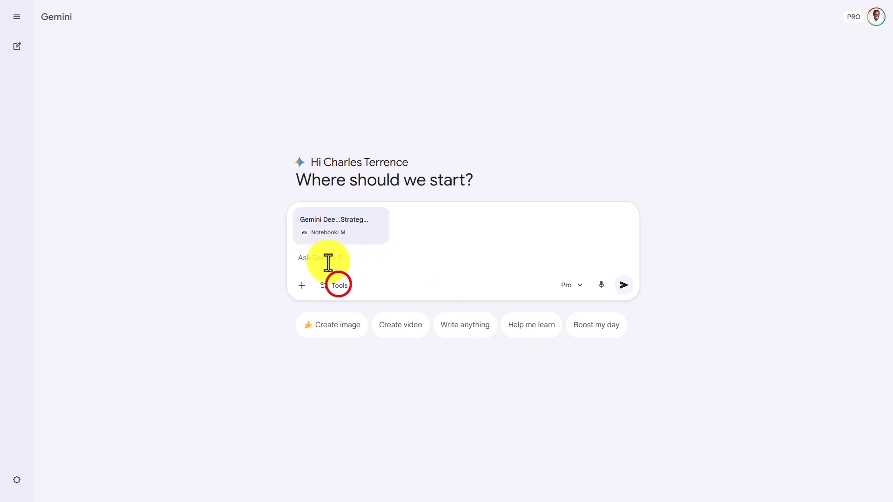
{"action": "left_click", "coordinate": [351, 353]}
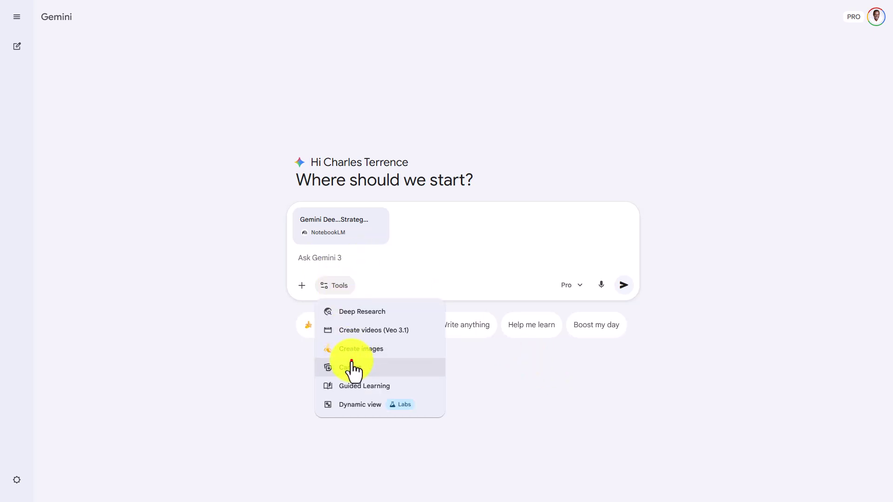
{"action": "left_click", "coordinate": [351, 367]}
{"action": "left_click", "coordinate": [344, 257]}
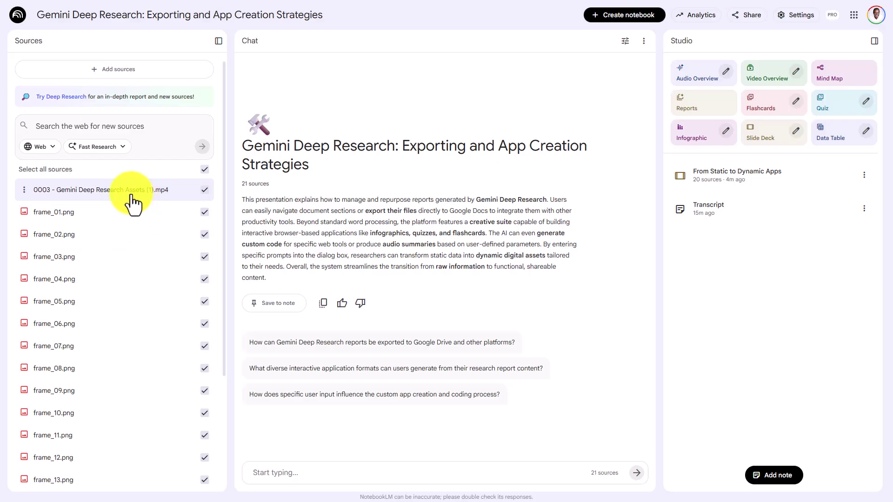
{"action": "scroll", "coordinate": [138, 340], "scroll_direction": "down", "scroll_amount": 4}
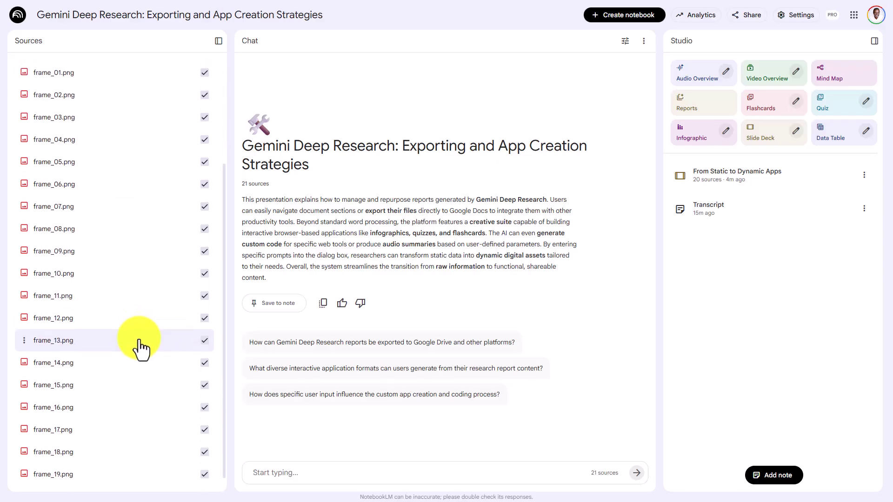
{"action": "scroll", "coordinate": [139, 349], "scroll_direction": "up", "scroll_amount": 4}
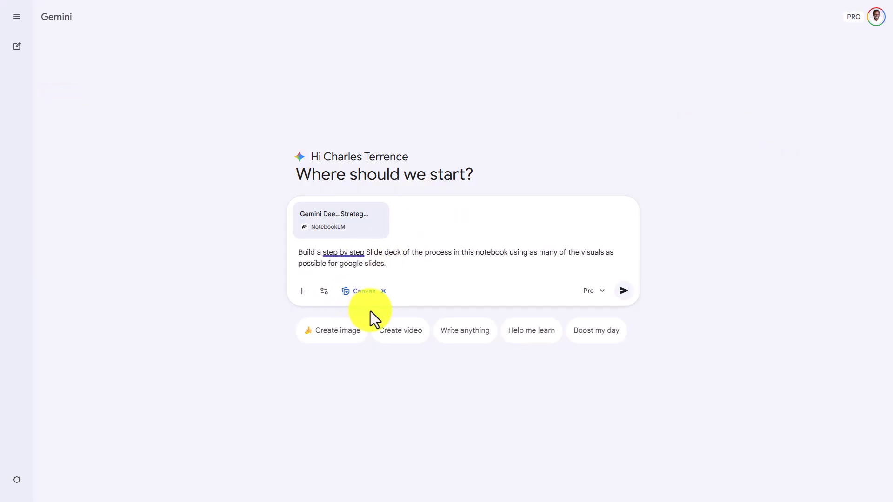
Generate the 12-slide 'The Cognitive Factory Process' deck, export it to Google Slides and open it.
{"action": "left_click", "coordinate": [624, 290]}
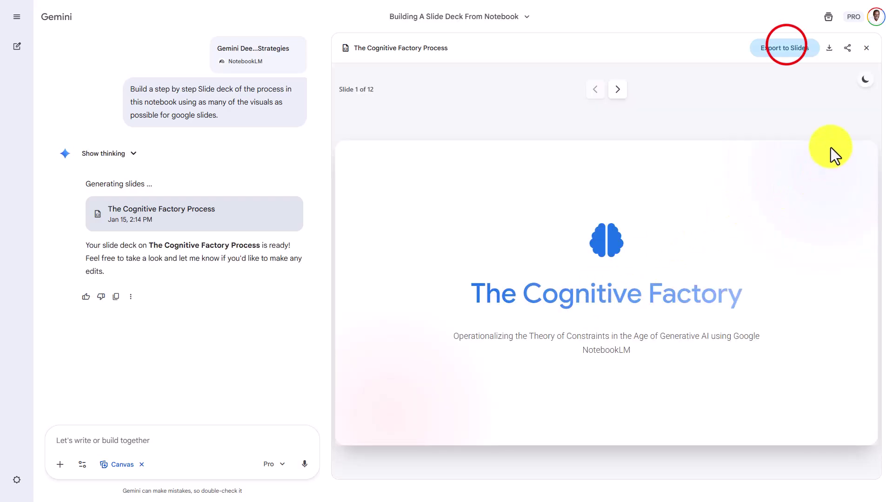
{"action": "left_click", "coordinate": [786, 47]}
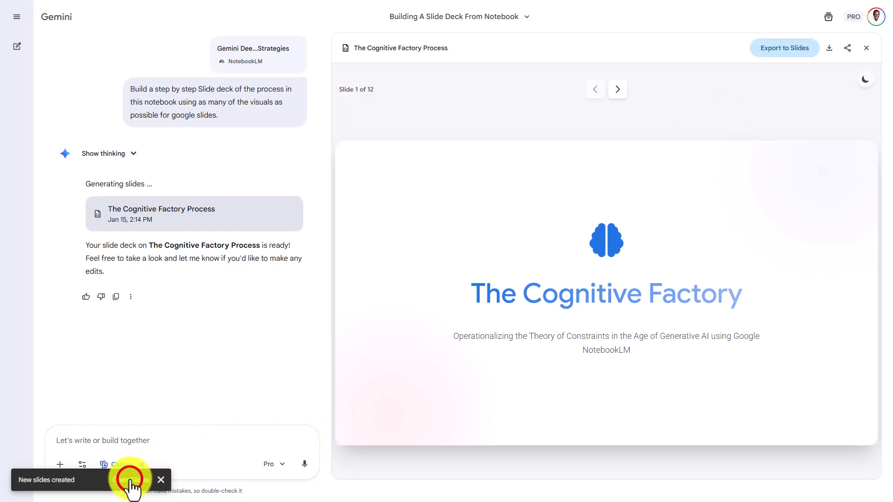
{"action": "left_click", "coordinate": [130, 480]}
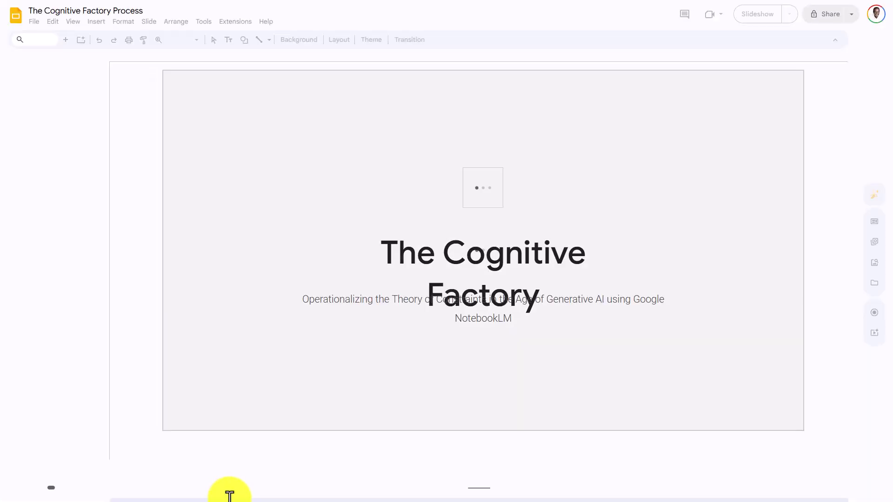
Advance through the Step 2 and Step 3 slides to 'Step 4: Creating Interactive Apps'.
{"action": "key", "text": "Down"}
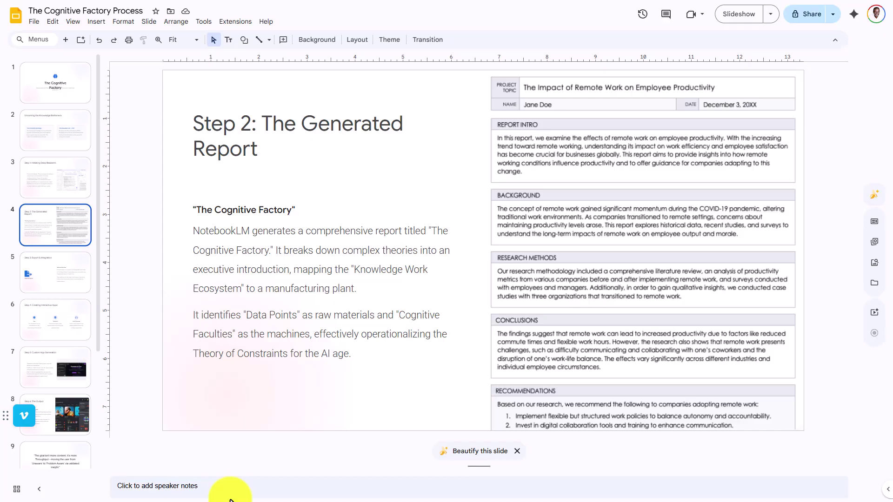
{"action": "key", "text": "Down"}
{"action": "key", "text": "Down"}
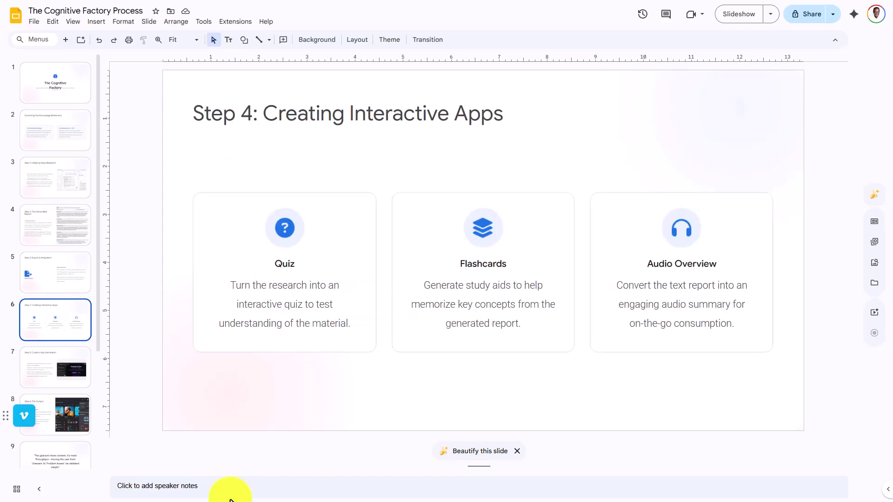
{"action": "key", "text": "Down"}
{"action": "key", "text": "Down"}
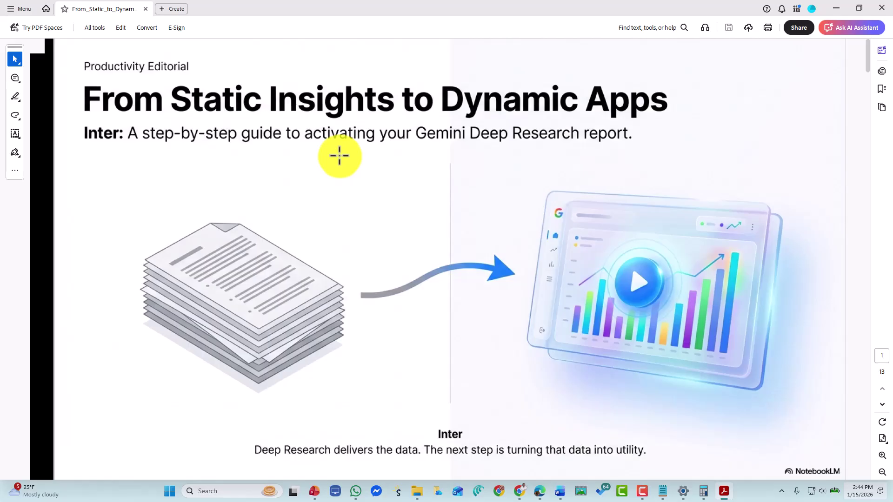
Scroll the PDF to page 13, then switch to the Inter Tight deck in Google Slides.
{"action": "scroll", "coordinate": [339, 156], "scroll_direction": "down", "scroll_amount": 5}
{"action": "scroll", "coordinate": [340, 156], "scroll_direction": "down", "scroll_amount": 10}
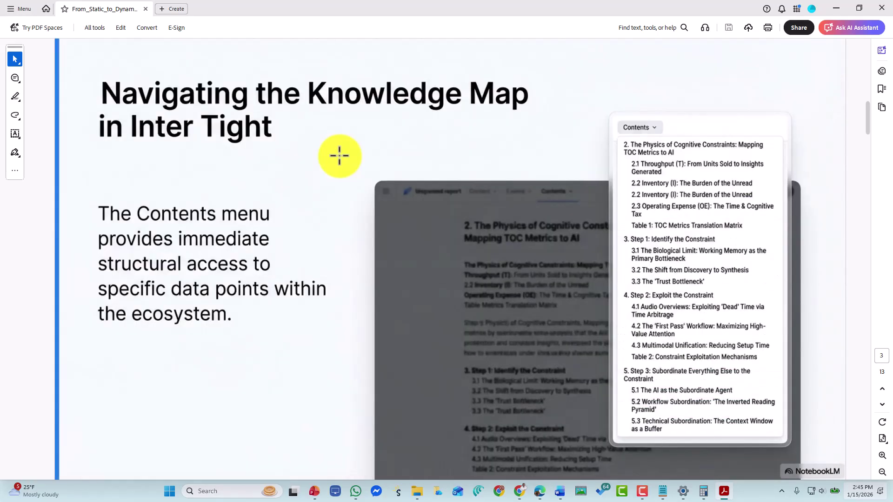
{"action": "scroll", "coordinate": [339, 156], "scroll_direction": "down", "scroll_amount": 9}
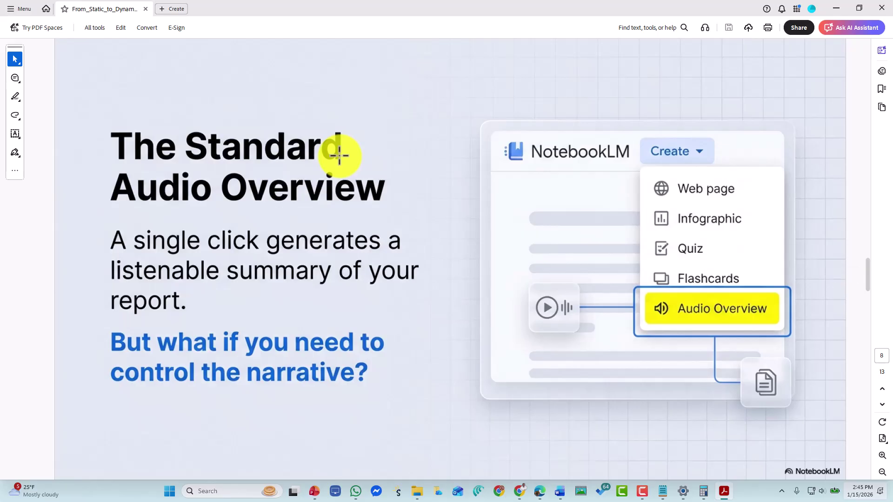
{"action": "scroll", "coordinate": [339, 156], "scroll_direction": "down", "scroll_amount": 6}
{"action": "scroll", "coordinate": [339, 156], "scroll_direction": "down", "scroll_amount": 6}
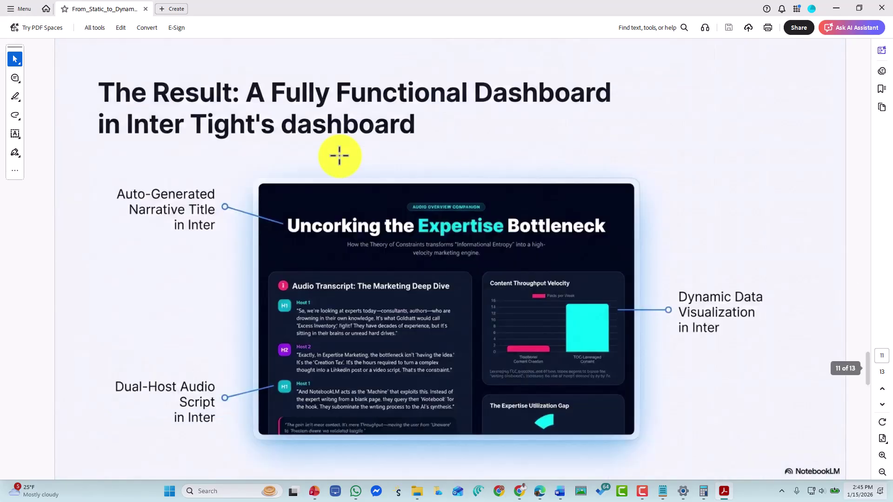
{"action": "scroll", "coordinate": [339, 156], "scroll_direction": "down", "scroll_amount": 3}
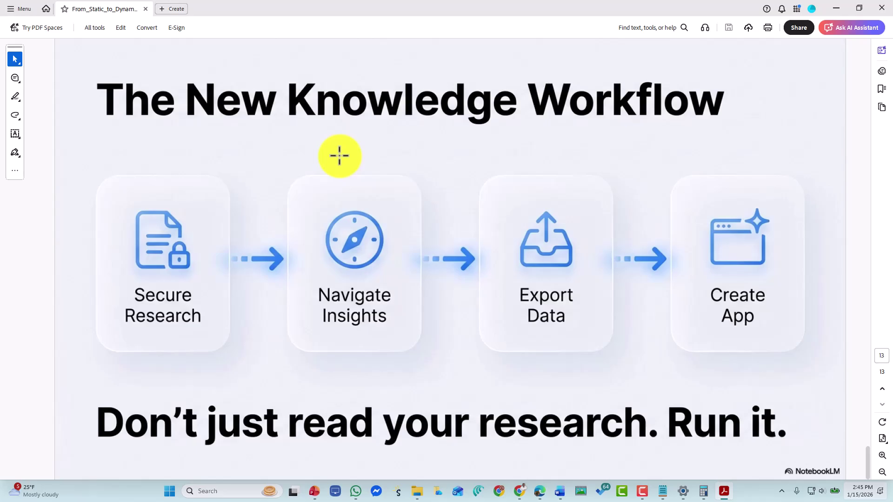
{"action": "key", "text": "alt+Tab"}
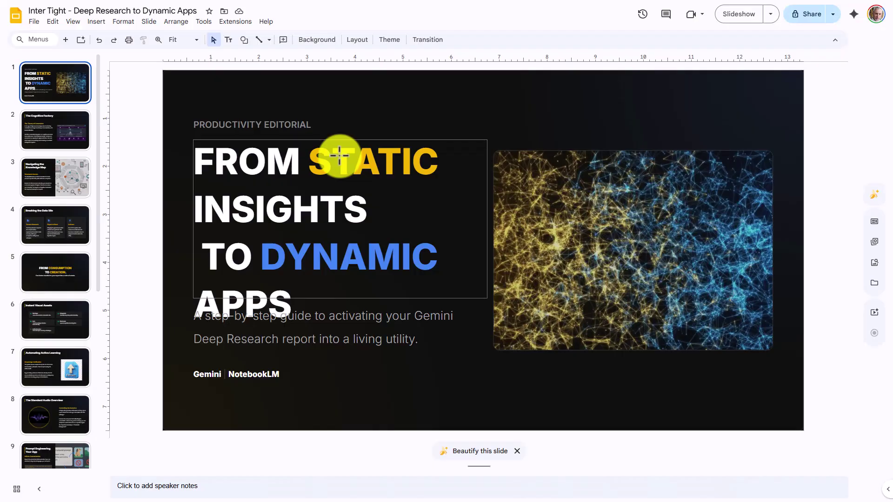
Review the Inter Tight deck from The Cognitive Factory slide through slide 12.
{"action": "left_click", "coordinate": [80, 135]}
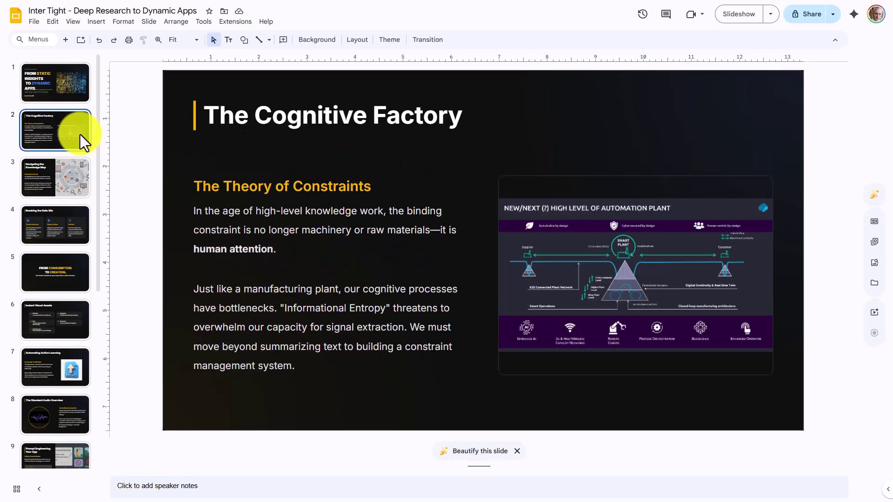
{"action": "key", "text": "Down"}
{"action": "key", "text": "Down"}
{"action": "key", "text": "Down"}
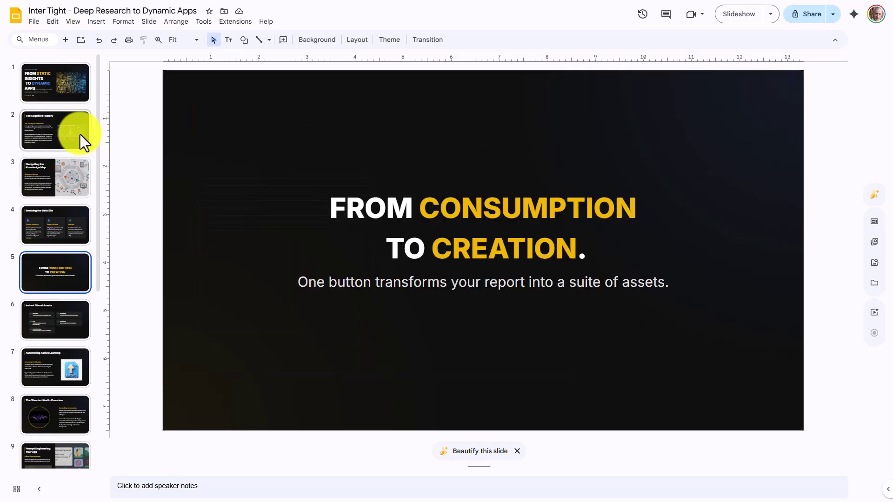
{"action": "key", "text": "Down"}
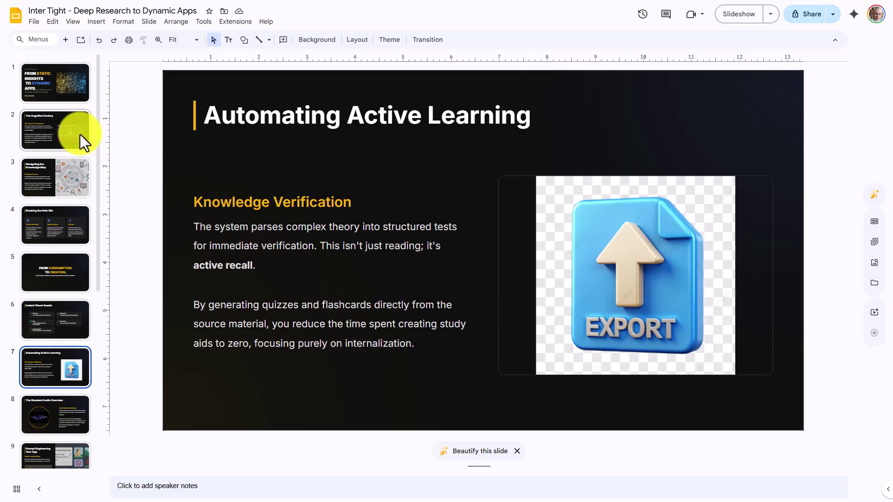
{"action": "key", "text": "Down"}
{"action": "key", "text": "Down"}
{"action": "key", "text": "Down"}
{"action": "key", "text": "Down"}
{"action": "key", "text": "Down"}
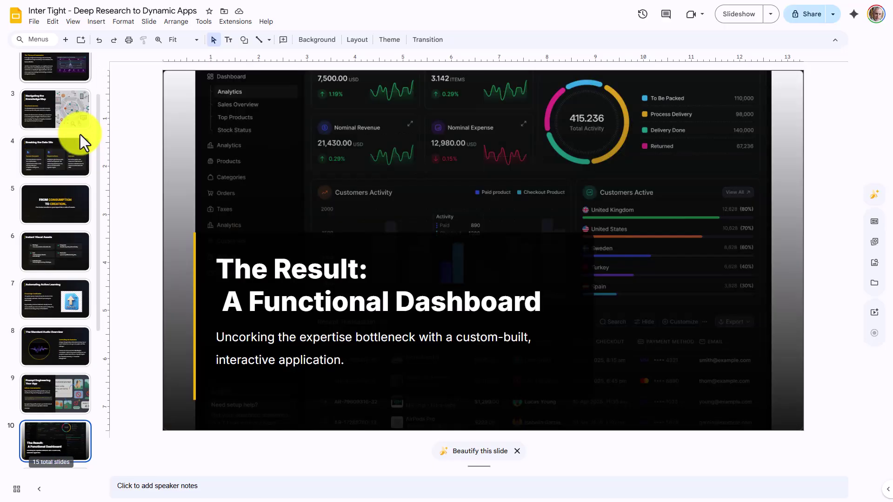
{"action": "key", "text": "Down"}
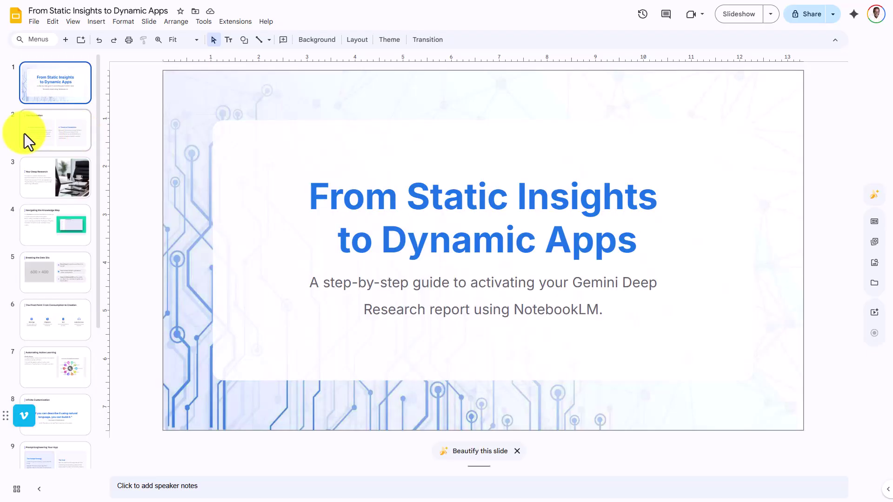
Review the From Static Insights to Dynamic Apps deck, ending back on The Result slide.
{"action": "left_click", "coordinate": [45, 131]}
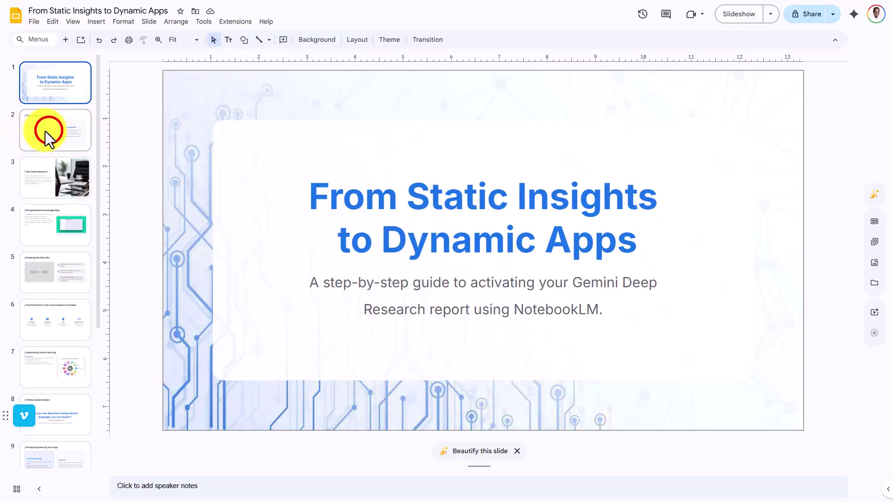
{"action": "key", "text": "Down"}
{"action": "key", "text": "Down"}
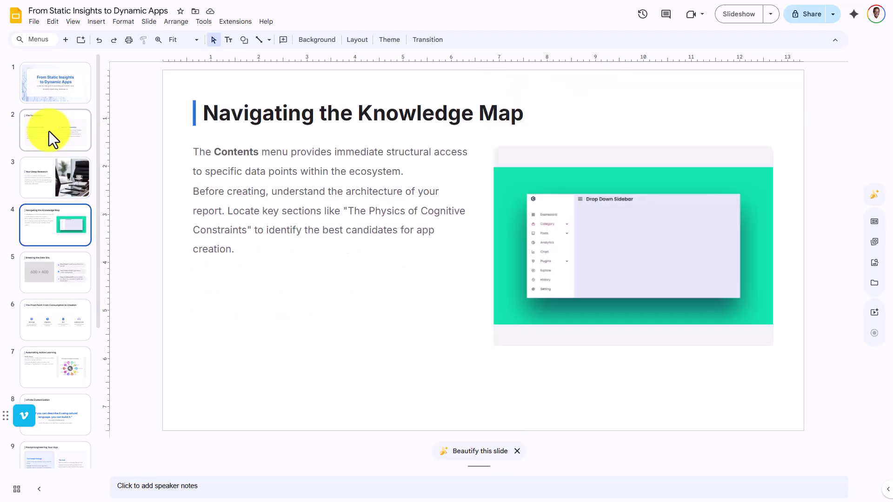
{"action": "key", "text": "Down"}
{"action": "key", "text": "Down"}
{"action": "key", "text": "Down"}
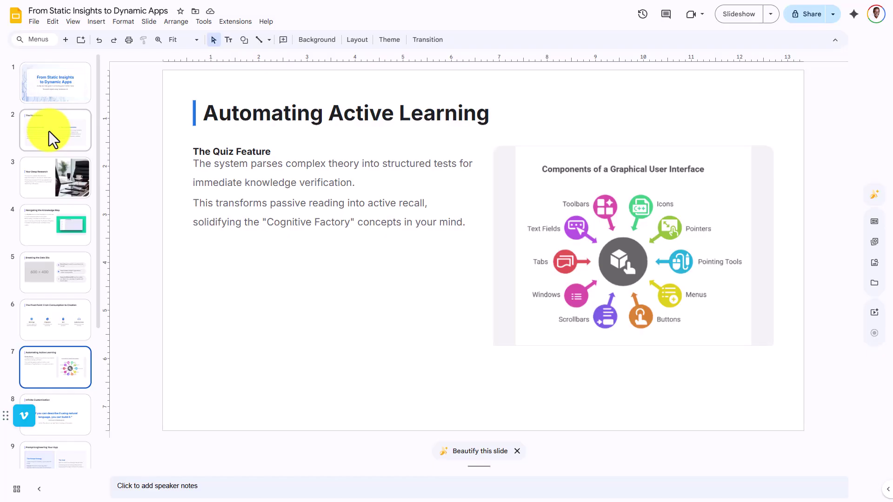
{"action": "key", "text": "Down"}
{"action": "key", "text": "Down"}
{"action": "key", "text": "Down"}
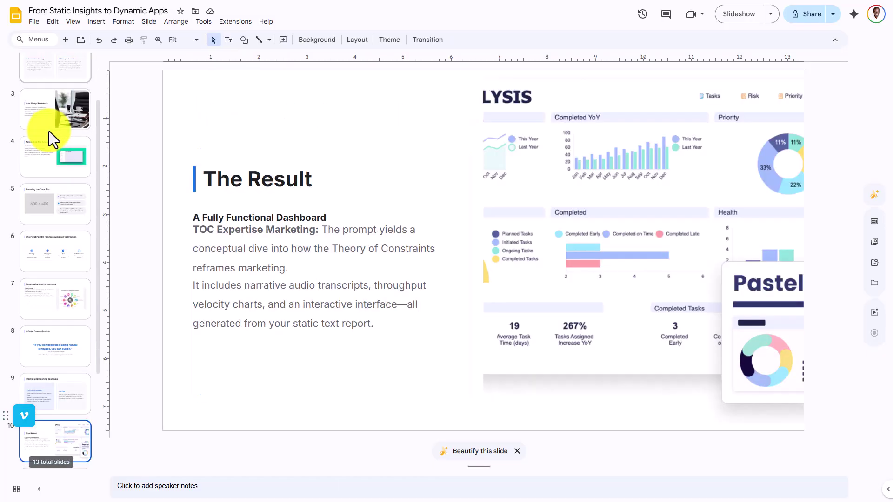
{"action": "key", "text": "Down"}
{"action": "key", "text": "Down"}
{"action": "key", "text": "Up"}
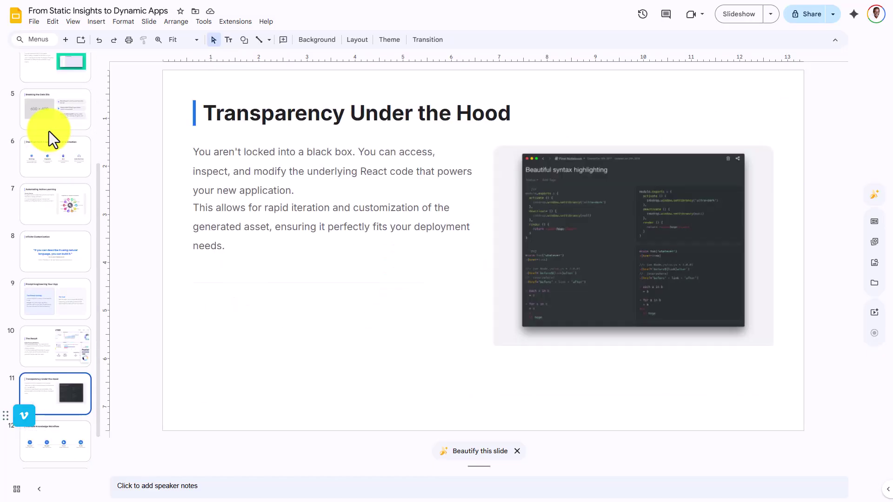
{"action": "key", "text": "Up"}
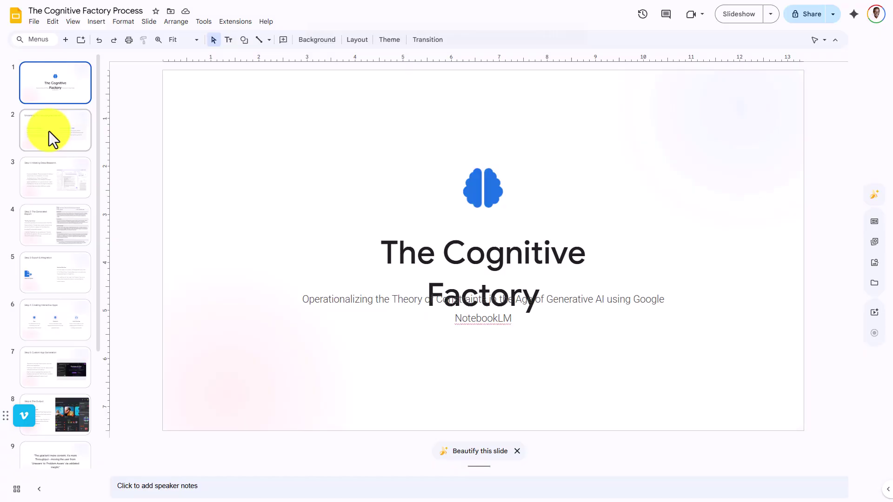
Review The Cognitive Factory Process deck through Steps 1–6, quote, Q&A and Image Sources slides.
{"action": "key", "text": "Down"}
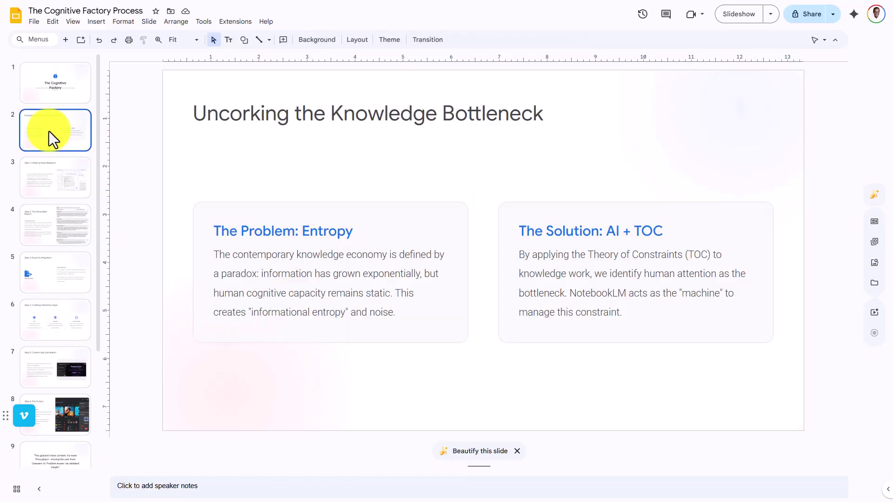
{"action": "key", "text": "Down"}
{"action": "key", "text": "Down"}
{"action": "key", "text": "Down"}
{"action": "key", "text": "Down"}
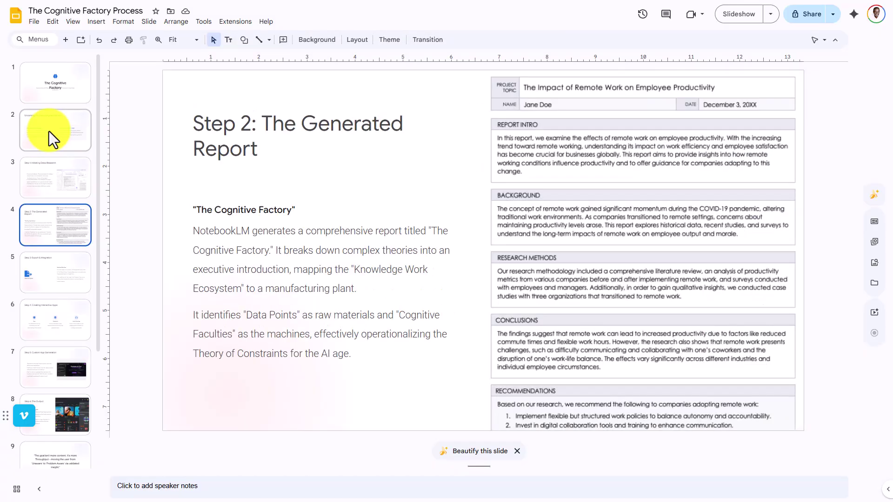
{"action": "key", "text": "Down"}
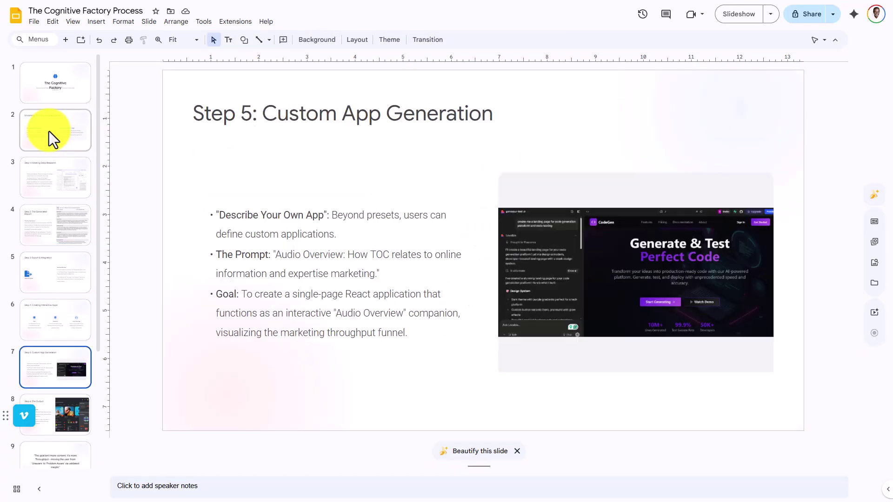
{"action": "key", "text": "Down"}
{"action": "key", "text": "Down"}
{"action": "key", "text": "Down"}
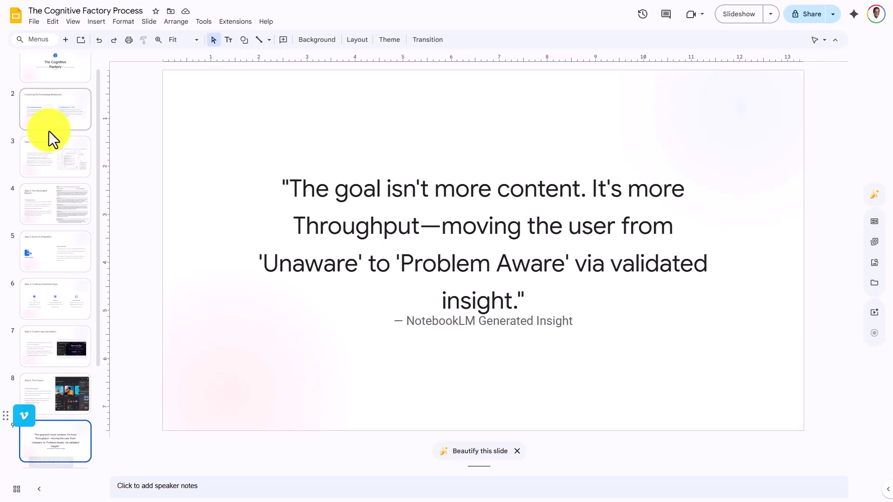
{"action": "key", "text": "Down"}
{"action": "key", "text": "Down"}
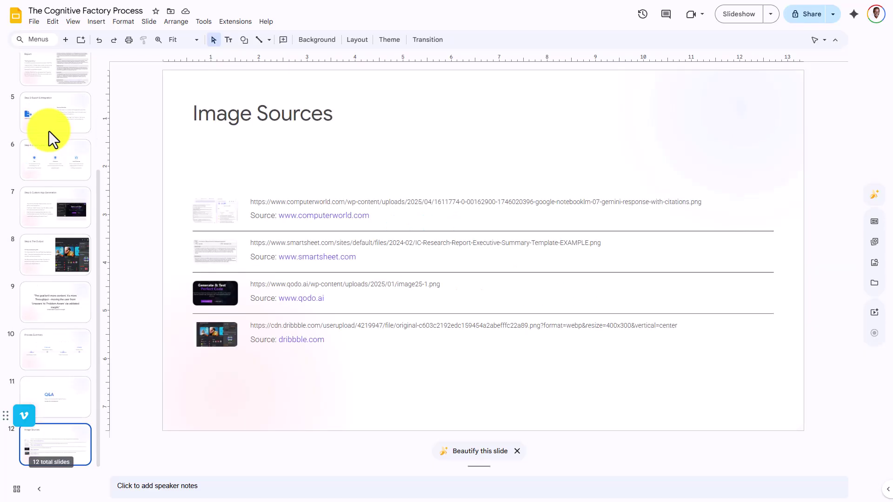
{"action": "key", "text": "Up"}
{"action": "key", "text": "Up"}
{"action": "key", "text": "Up"}
{"action": "key", "text": "Up"}
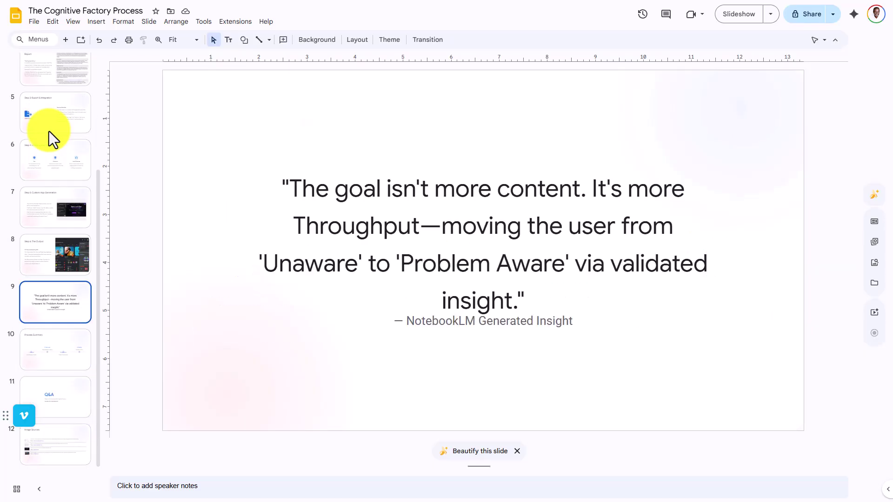